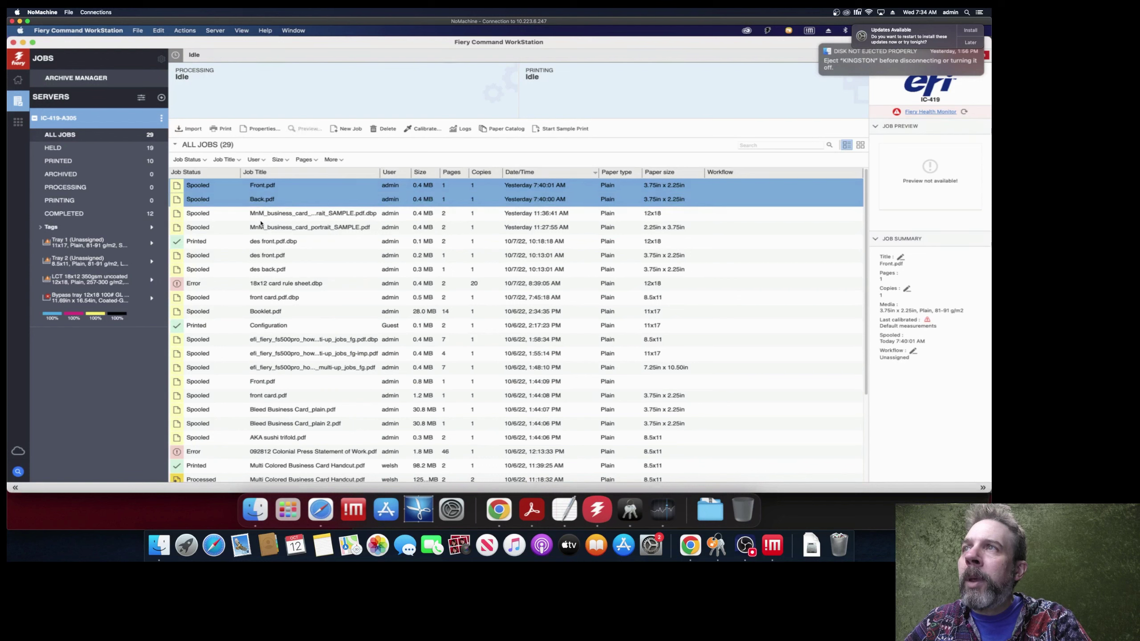
# Delete the four newest jobs from the list: Front.pdf, Back.pdf and the two MnM_business_card jobs
pyautogui.keyDown('shift'); pyautogui.click(260, 227); pyautogui.keyUp('shift')
pyautogui.rightClick(260, 227)
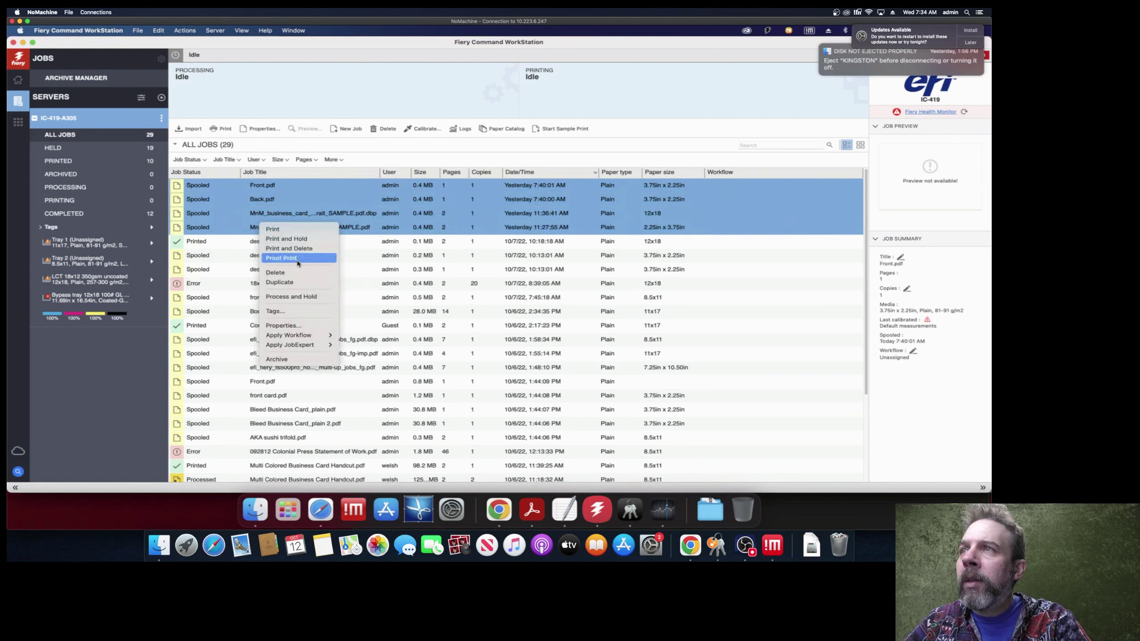
pyautogui.click(314, 273)
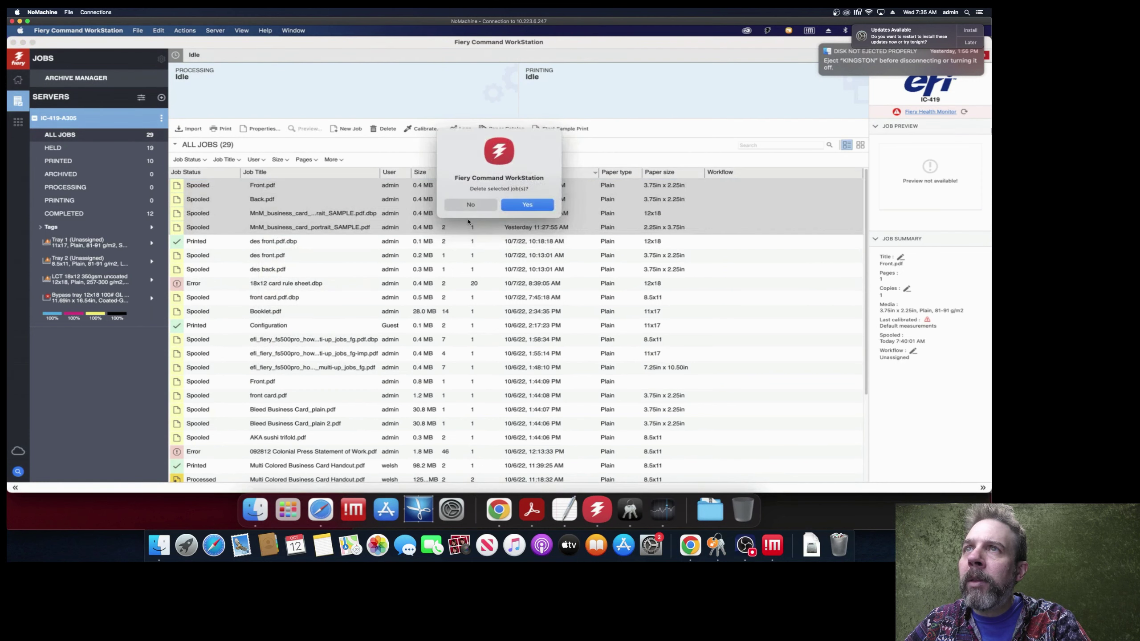
pyautogui.click(524, 206)
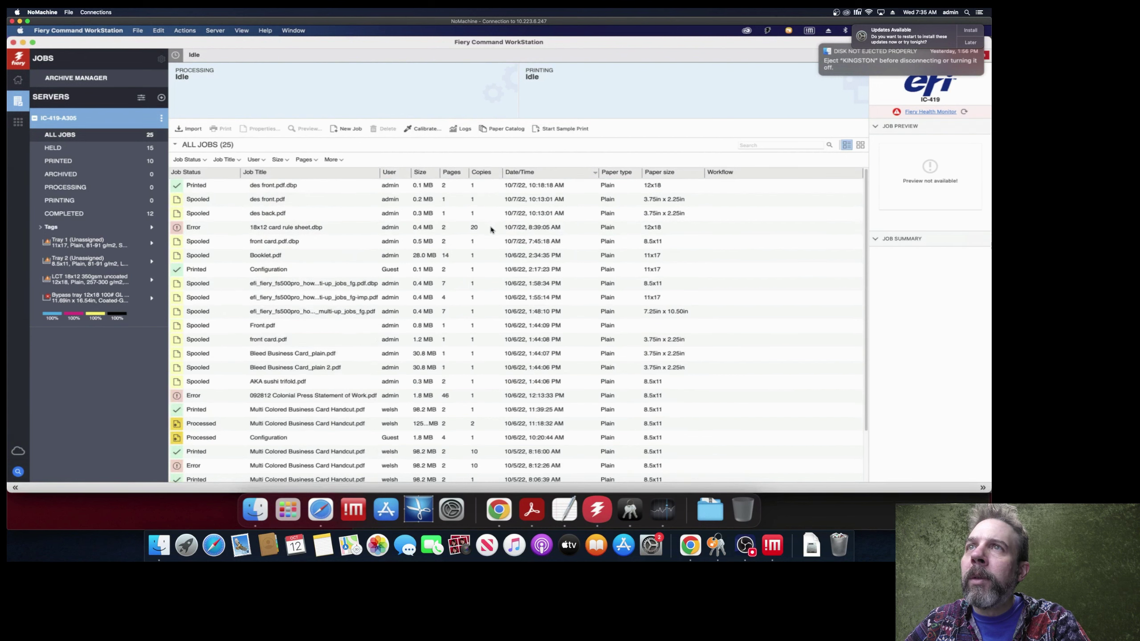
# Import Front.pdf and Back.pdf from the Finder folder Press imposition Business card into the Fiery Command WorkStation job list
pyautogui.click(255, 509)
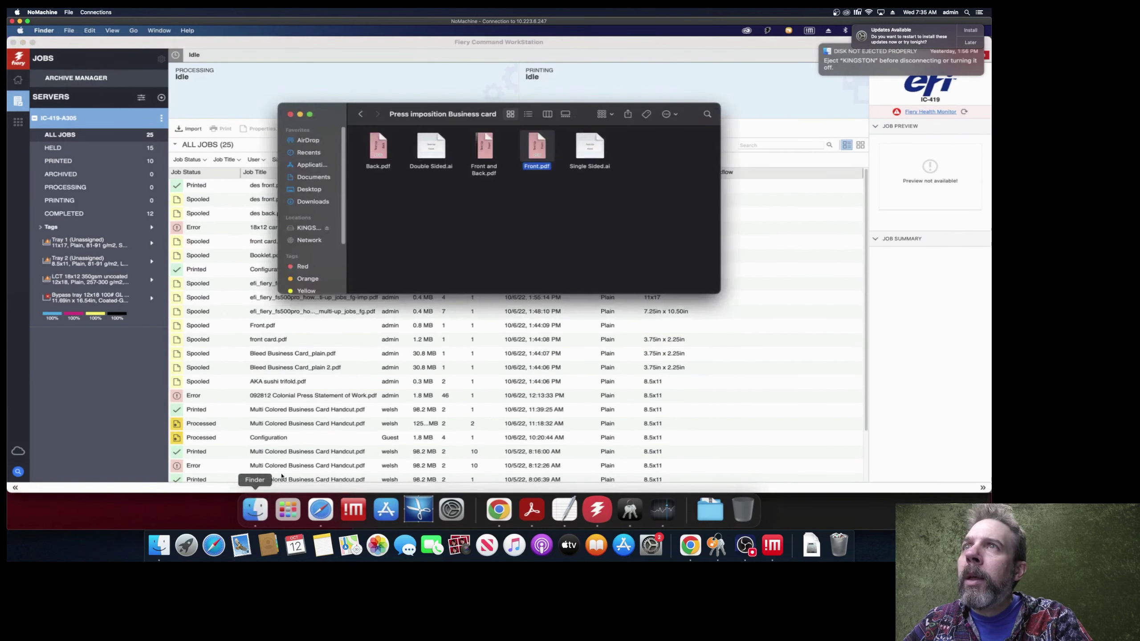
pyautogui.click(537, 147)
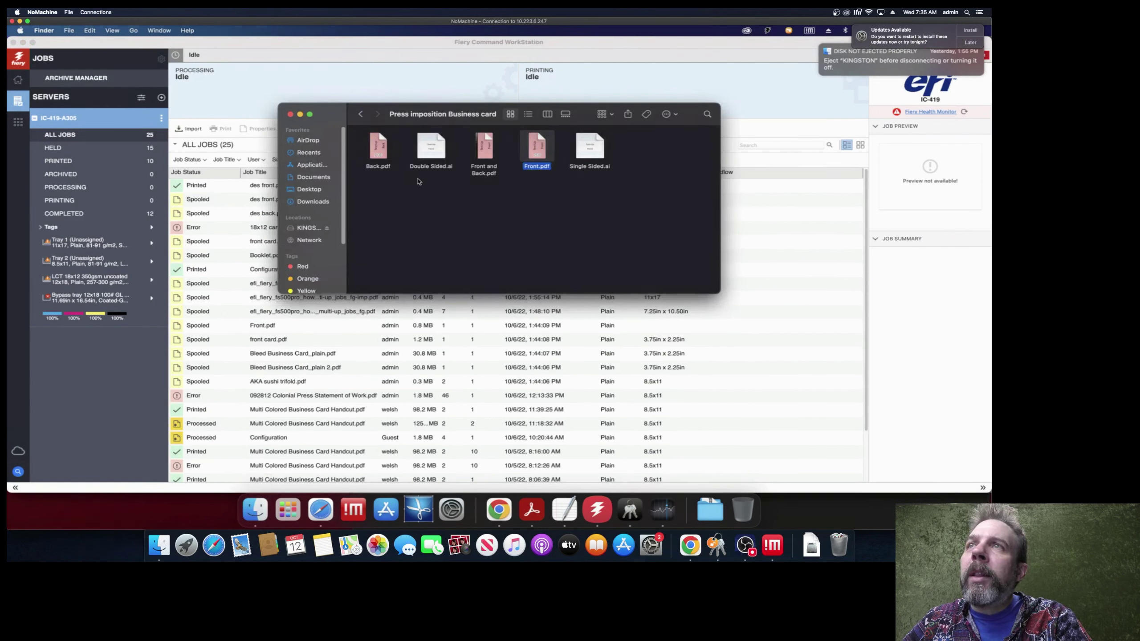
pyautogui.keyDown('super'); pyautogui.click(386, 152); pyautogui.keyUp('super')
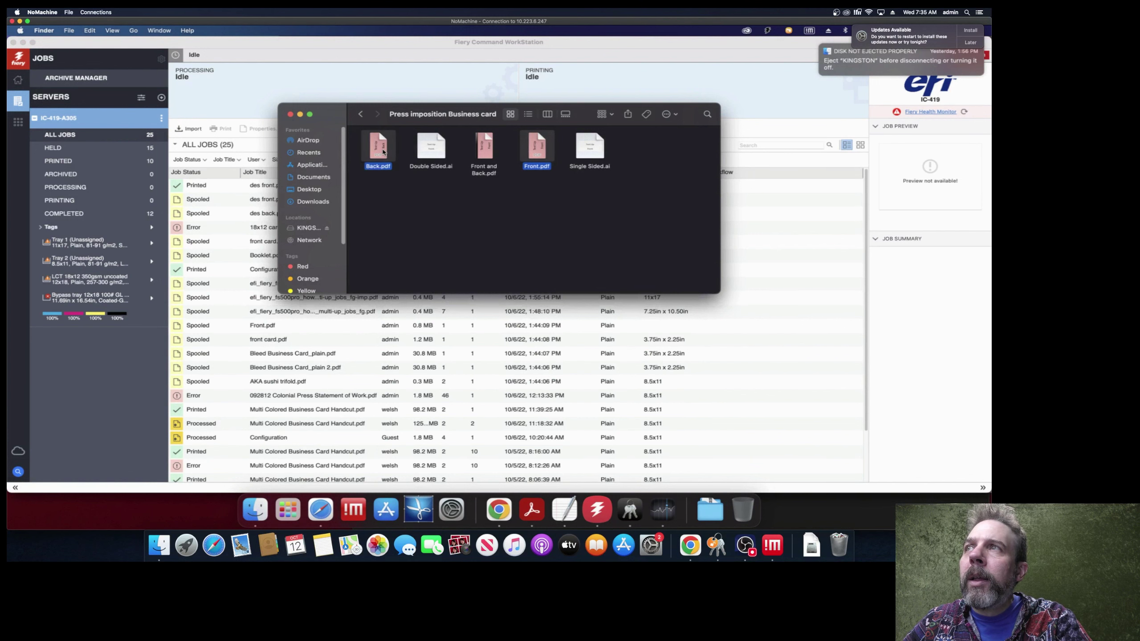
pyautogui.moveTo(386, 152); pyautogui.dragTo(233, 209)
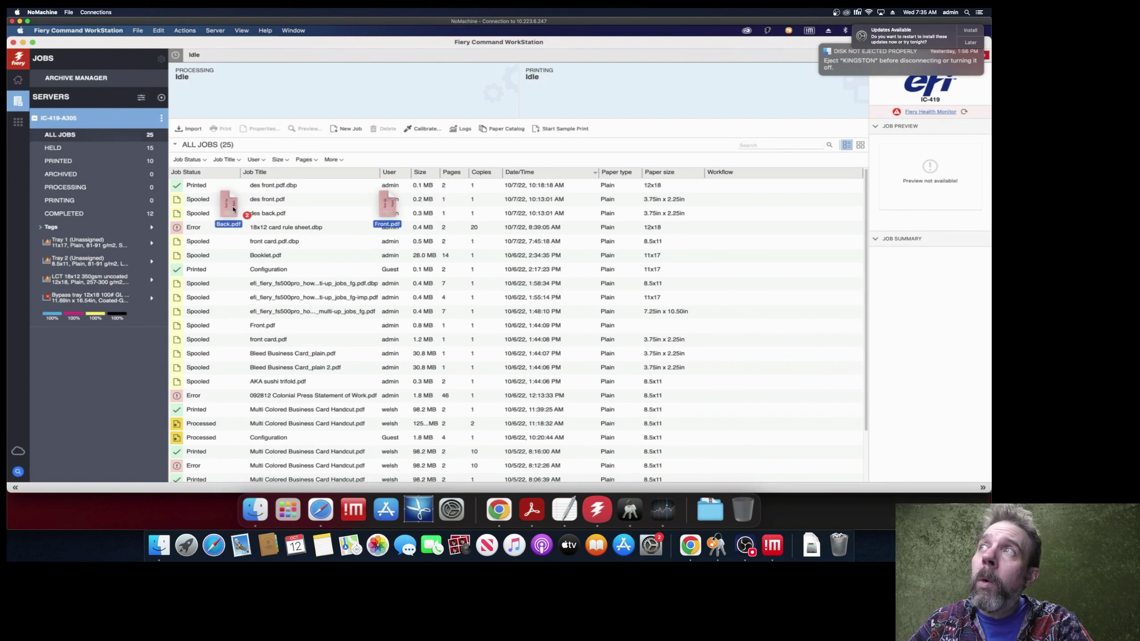
pyautogui.moveTo(233, 209); pyautogui.dragTo(233, 211)
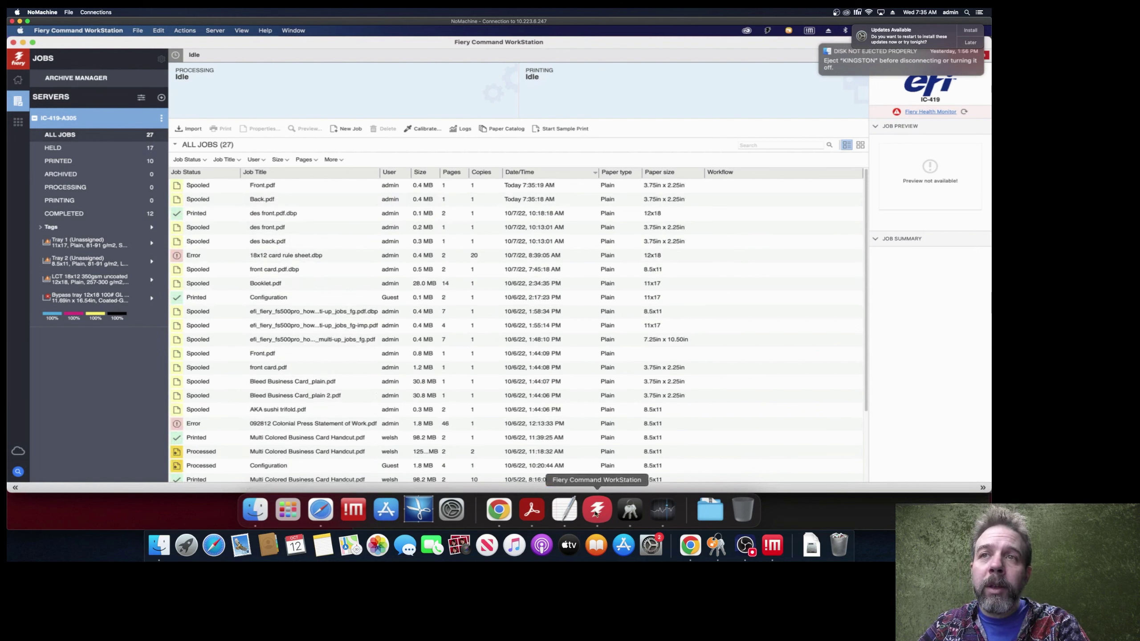
pyautogui.click(295, 505)
pyautogui.scroll(-1, 587, 417)
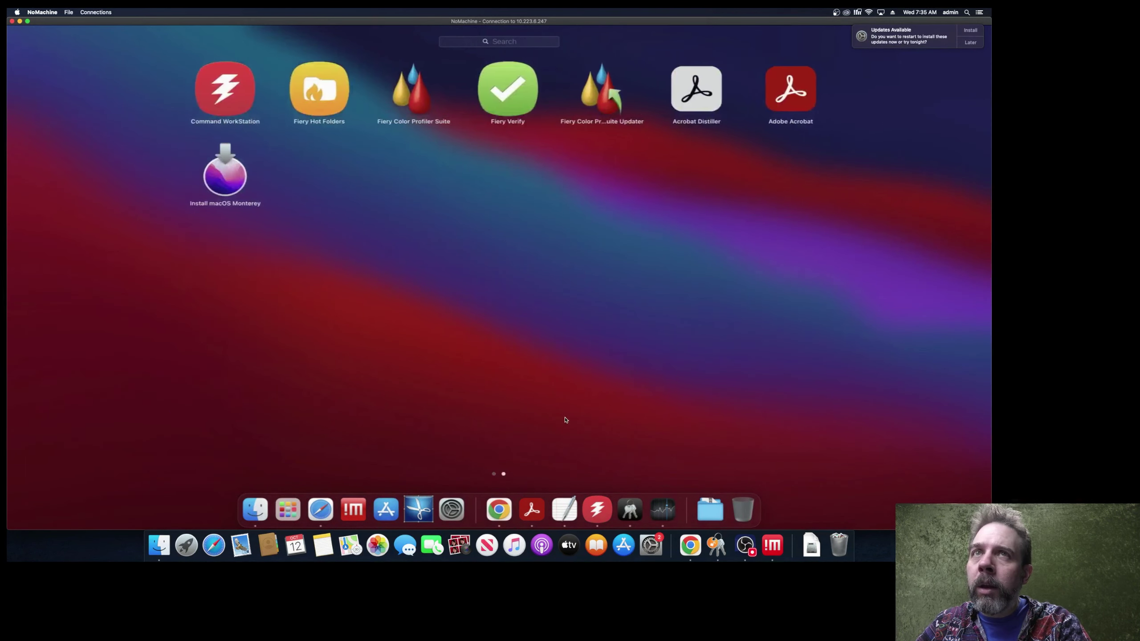
pyautogui.scroll(2, 499, 395)
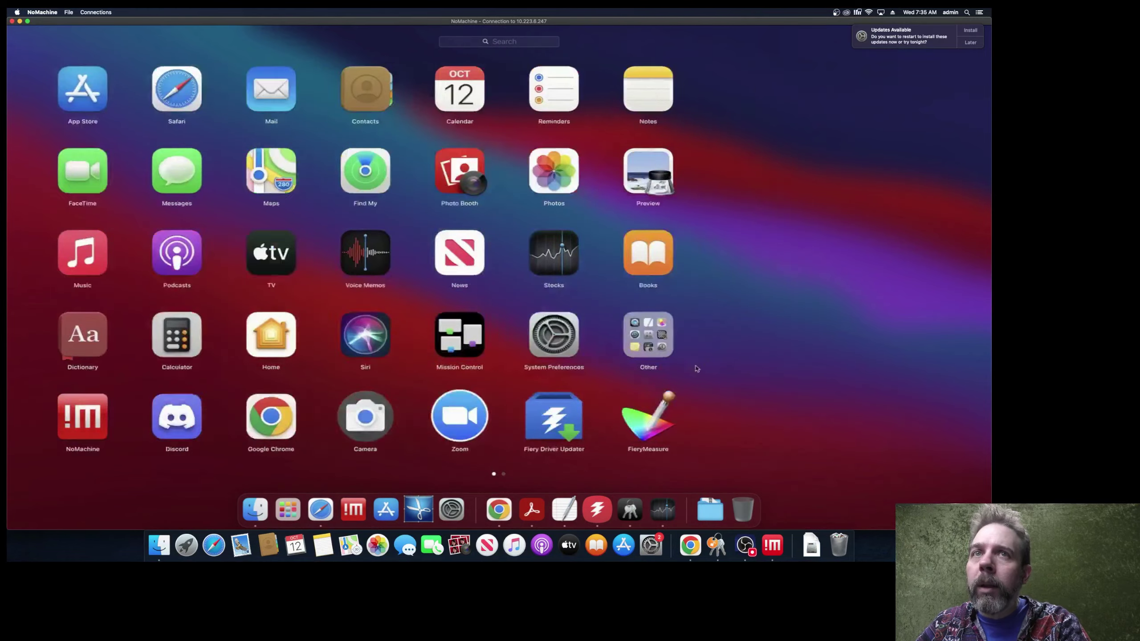
pyautogui.scroll(-1, 337, 54)
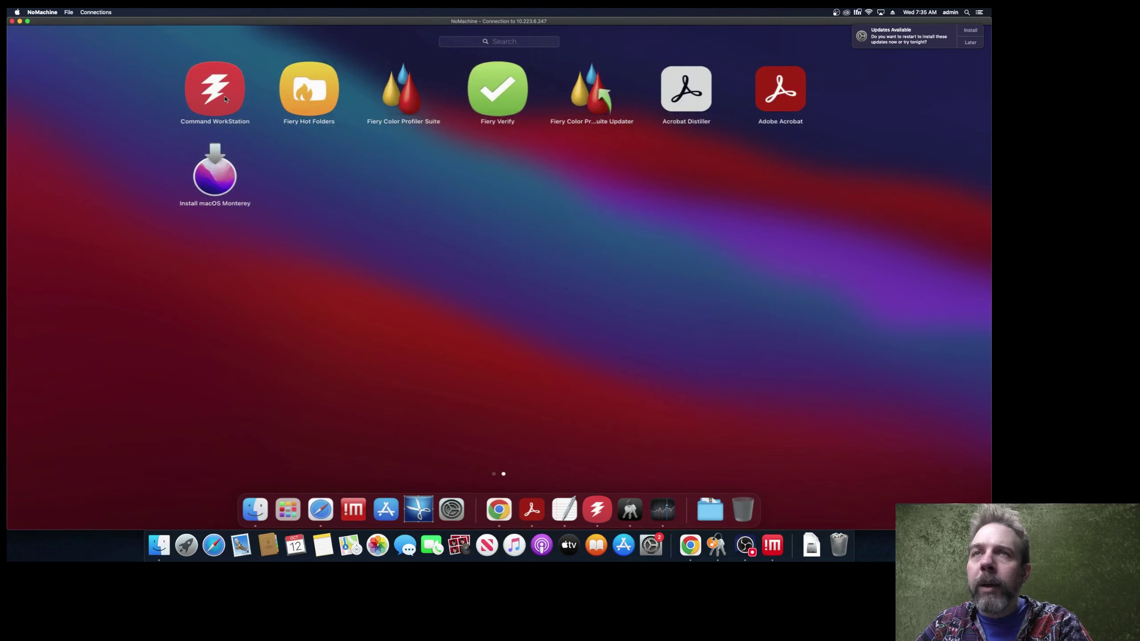
pyautogui.click(324, 227)
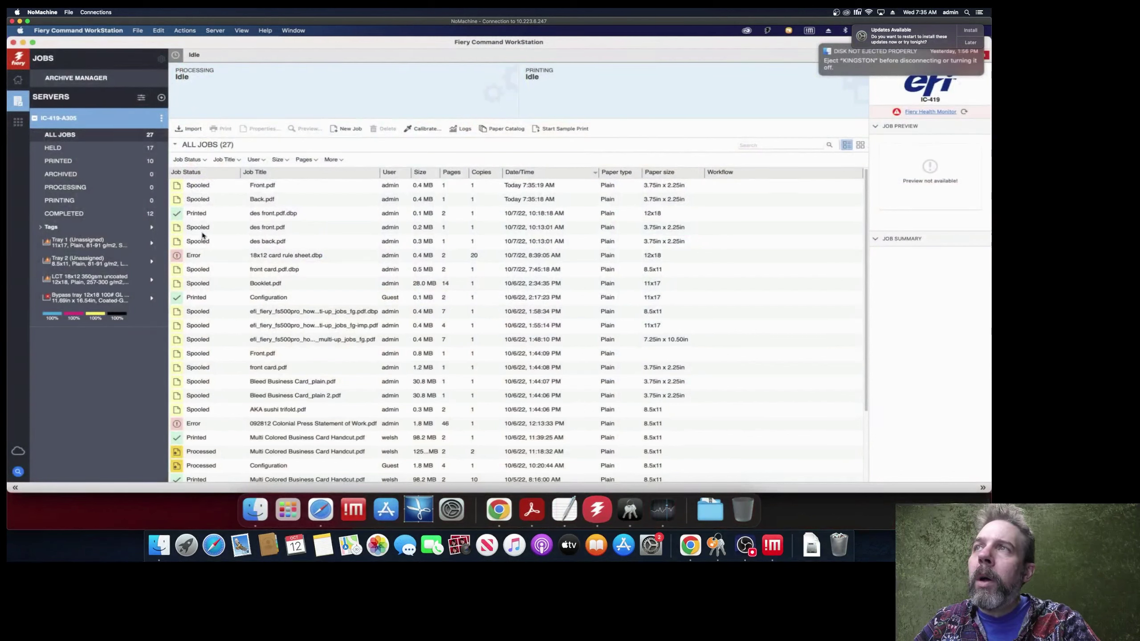
# Open the newly spooled Front.pdf job in Impose
pyautogui.click(264, 189)
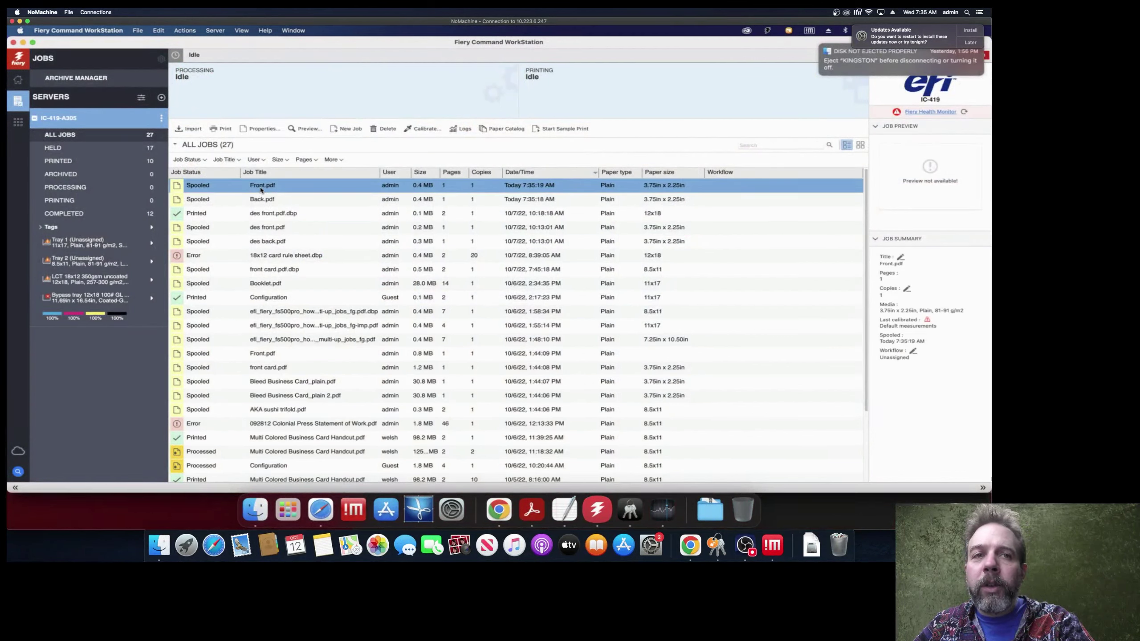
pyautogui.rightClick(261, 190)
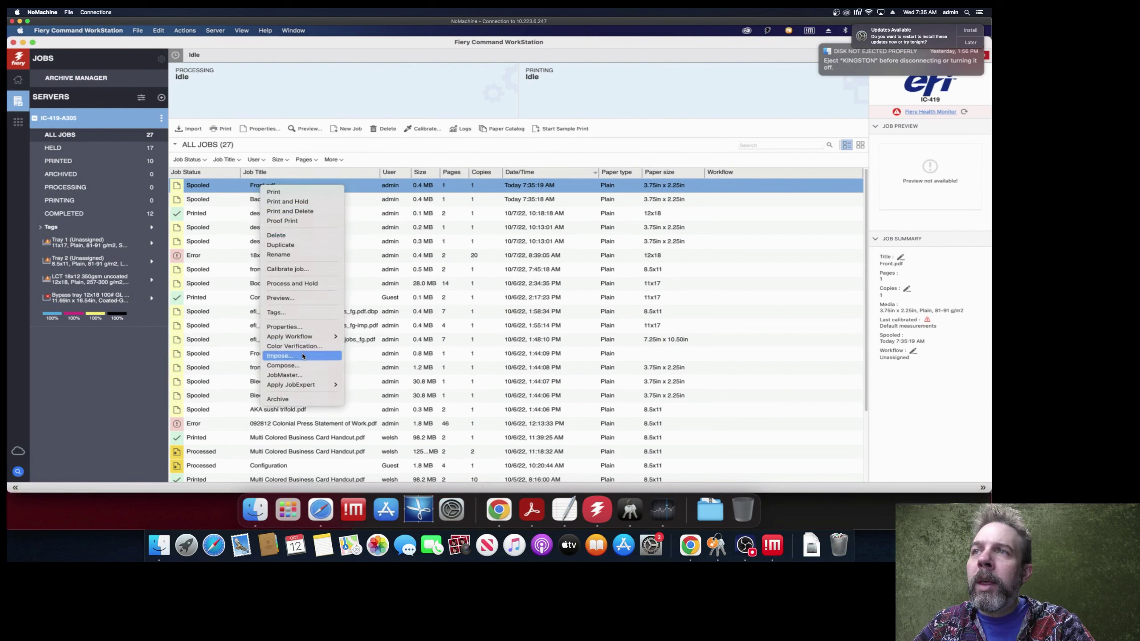
pyautogui.click(280, 355)
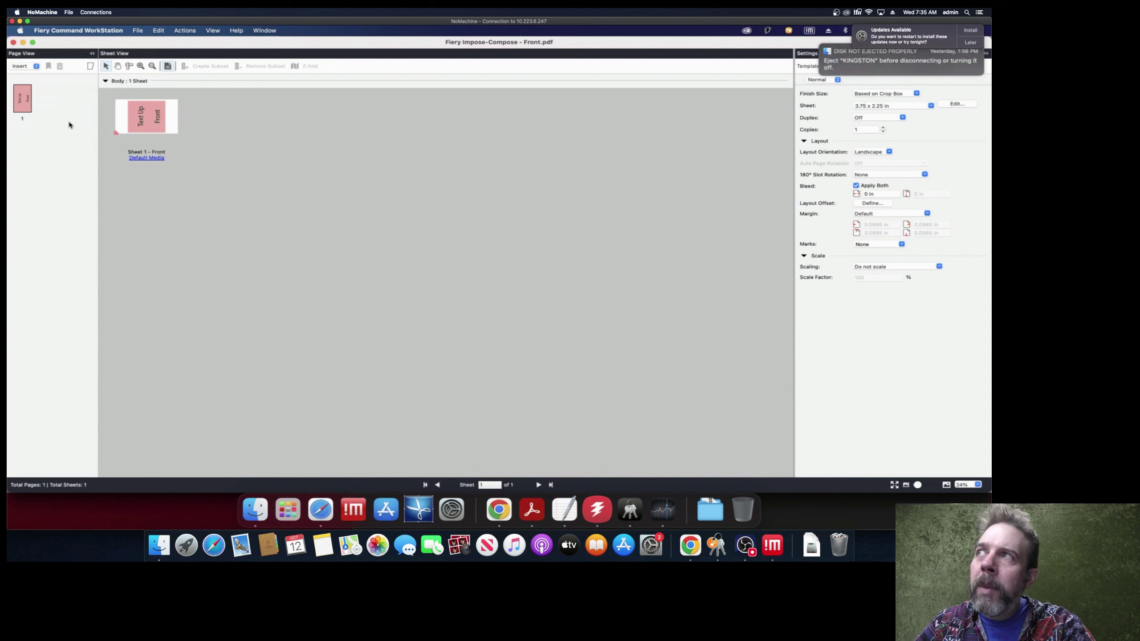
# Insert the page of the server job Back.pdf after page 1 of the imposition
pyautogui.click(36, 67)
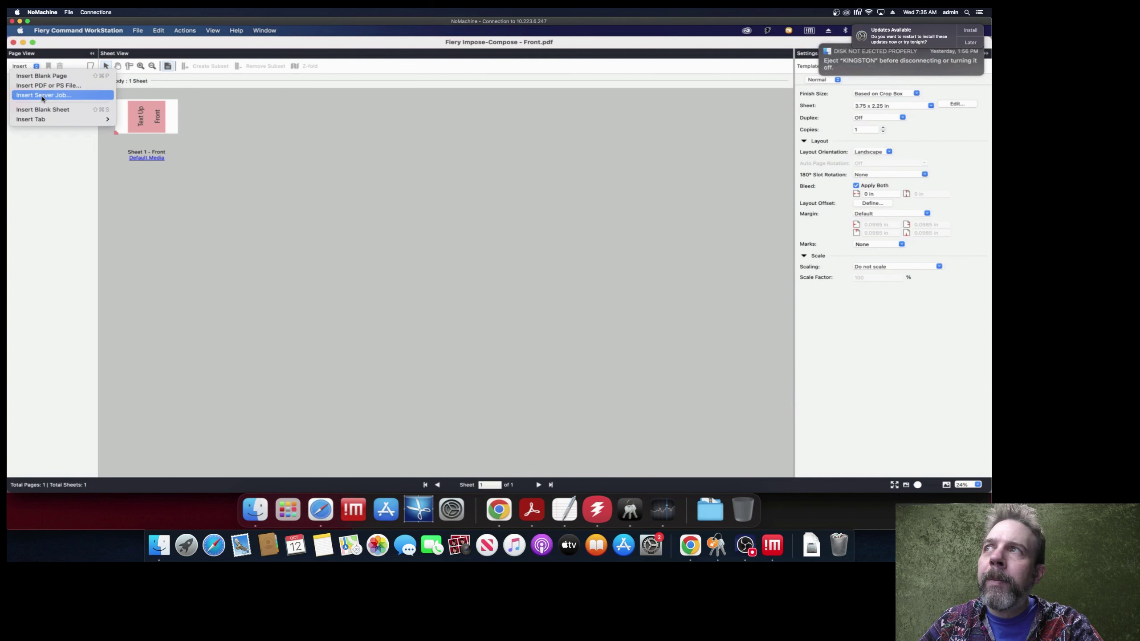
pyautogui.click(43, 96)
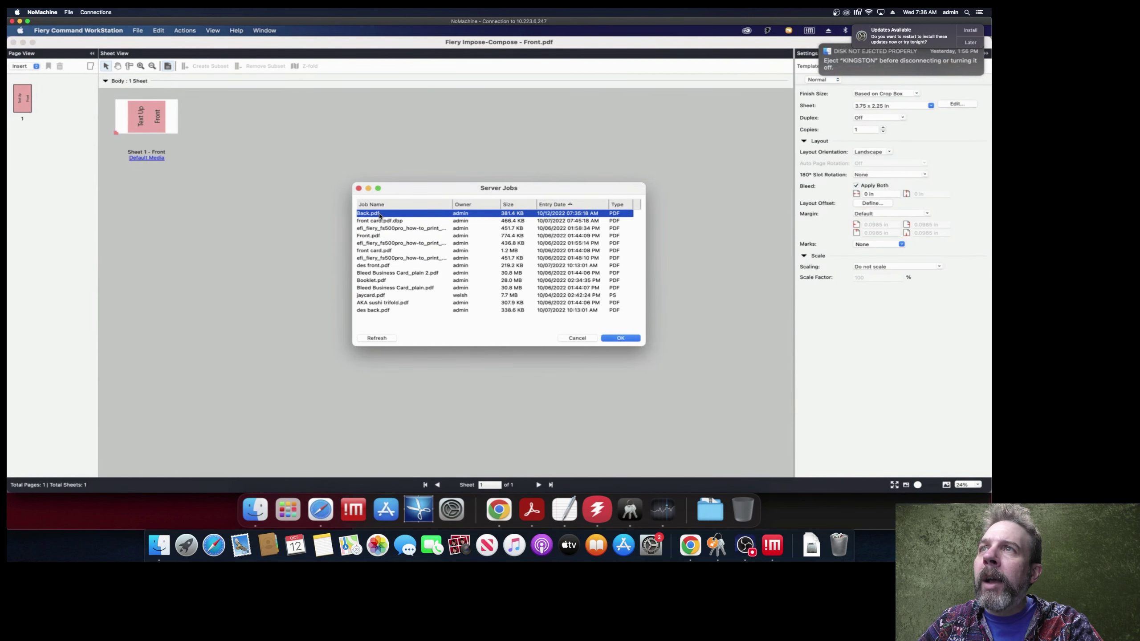
pyautogui.click(611, 339)
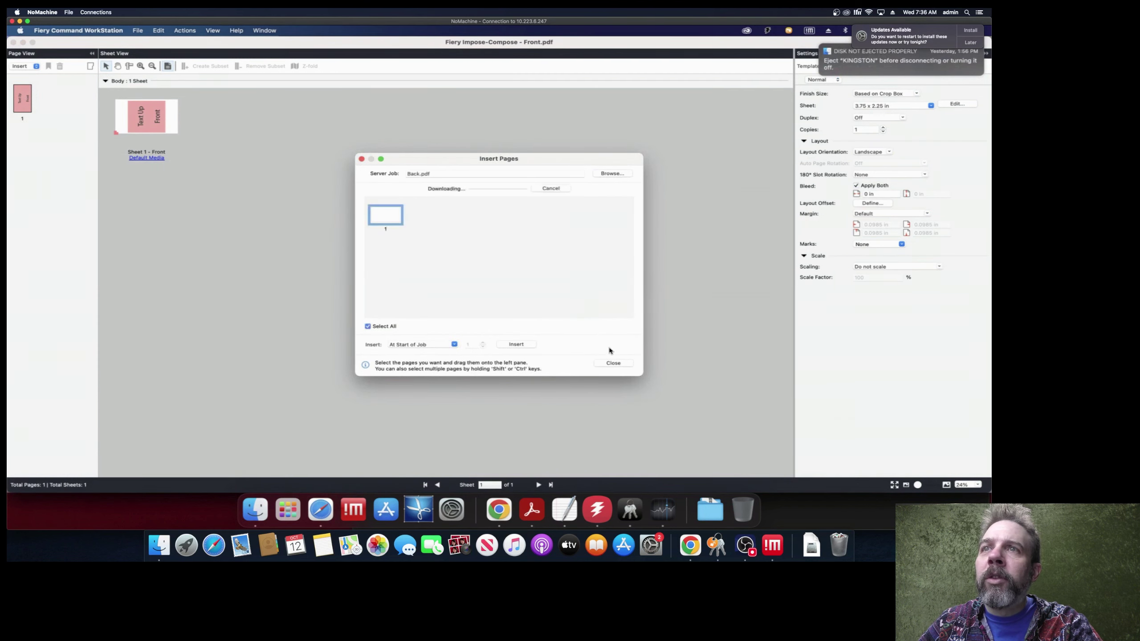
pyautogui.click(385, 224)
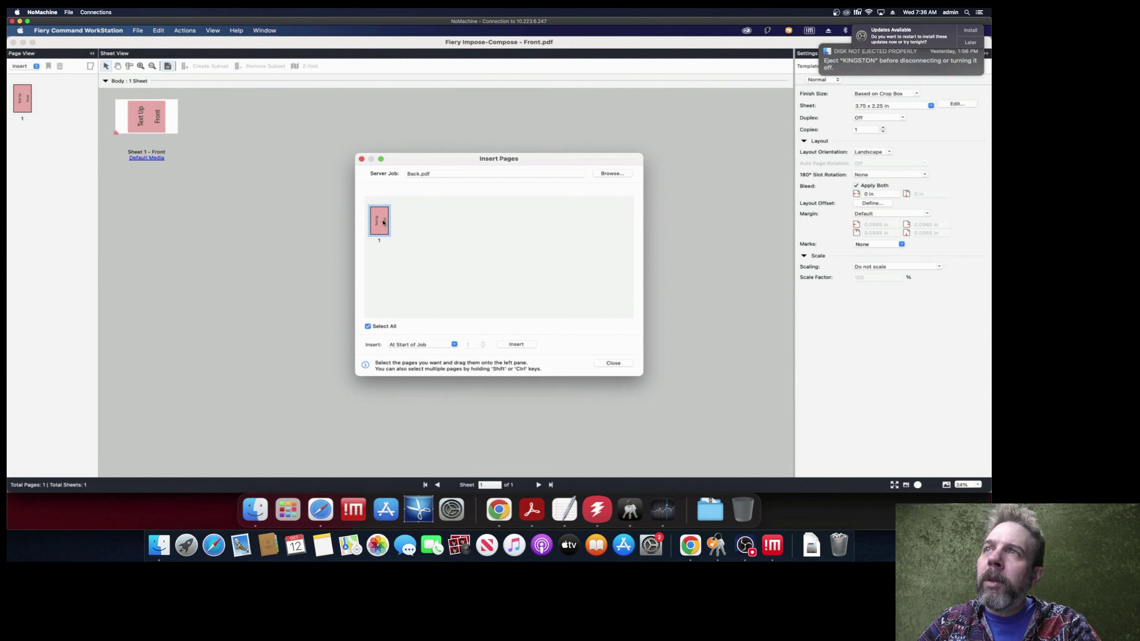
pyautogui.moveTo(384, 223); pyautogui.dragTo(276, 235)
pyautogui.moveTo(147, 216); pyautogui.dragTo(76, 211)
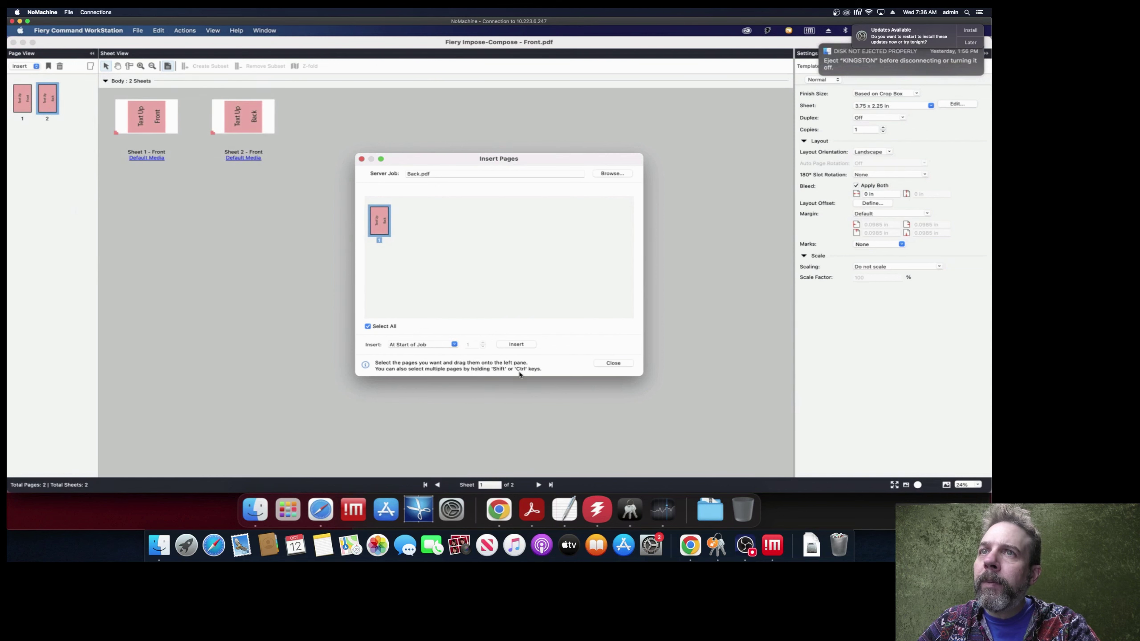
pyautogui.click(615, 364)
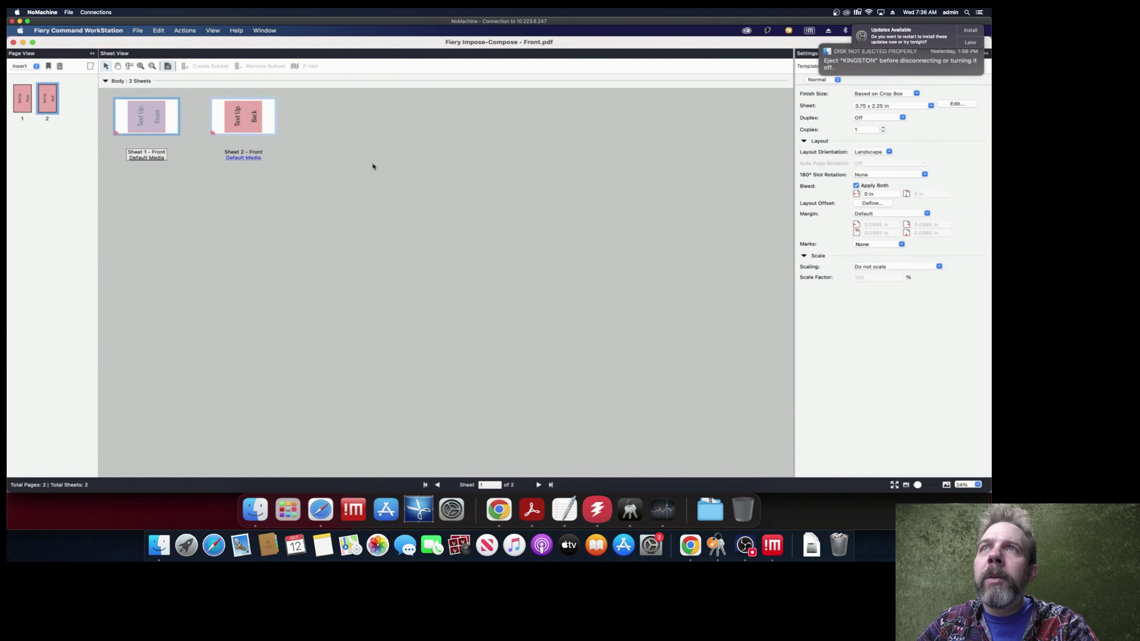
# Set the layout orientation to Portrait
pyautogui.click(885, 152)
pyautogui.click(882, 162)
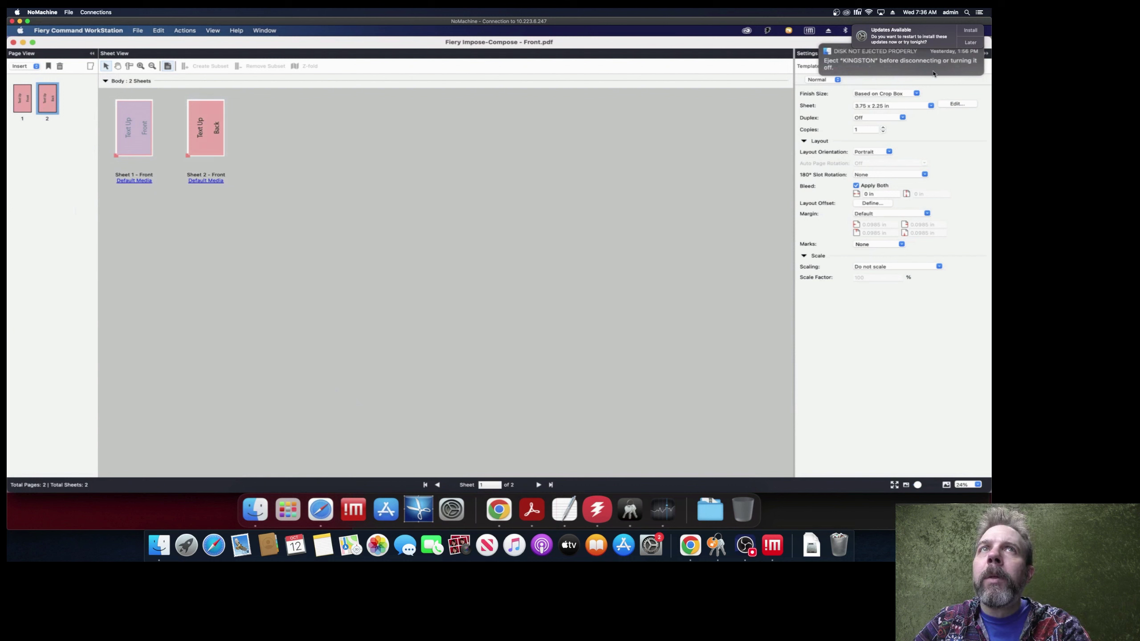
# Postpone the system update reminder by an hour and dismiss the disk ejection notification
pyautogui.click(968, 43)
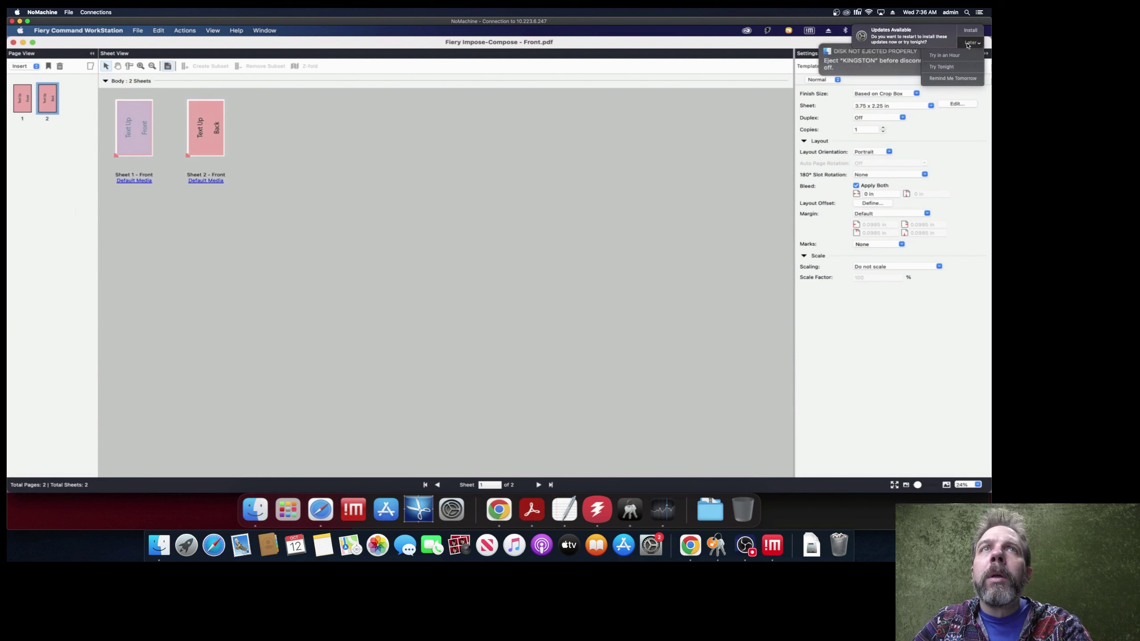
pyautogui.click(964, 55)
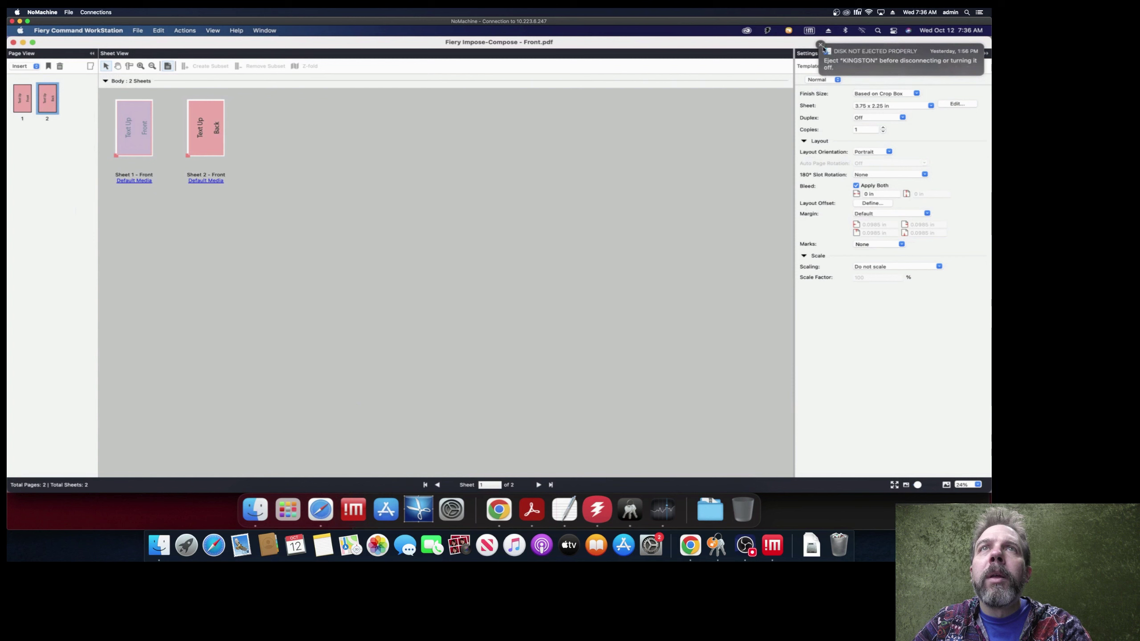
pyautogui.click(821, 45)
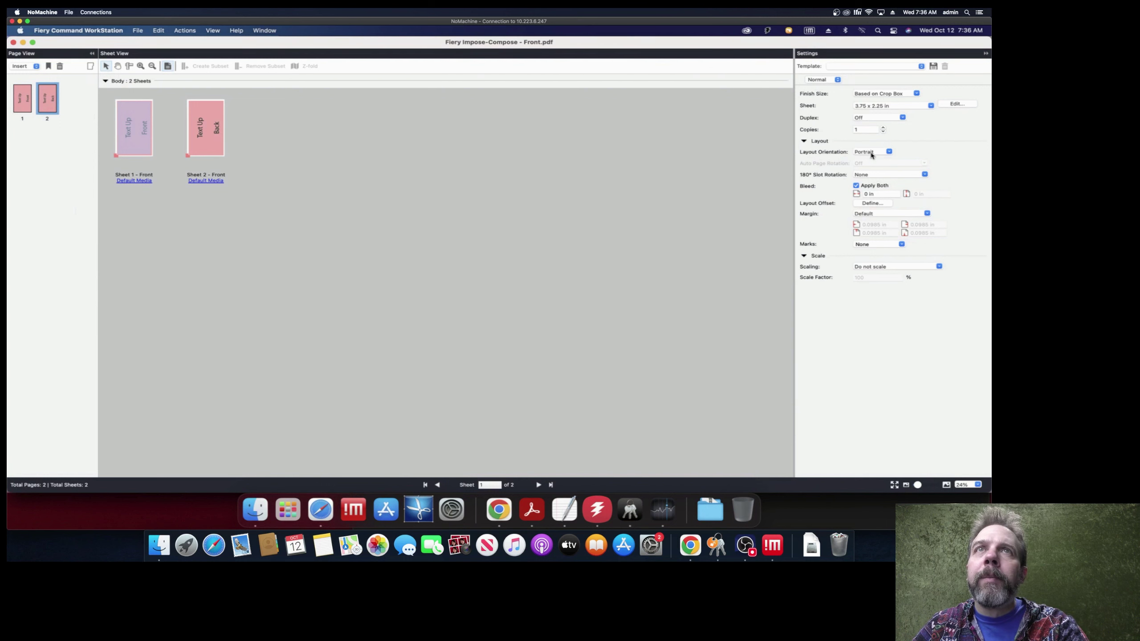
# Change the imposition type from Normal to Gangup with the Repeat style
pyautogui.click(873, 67)
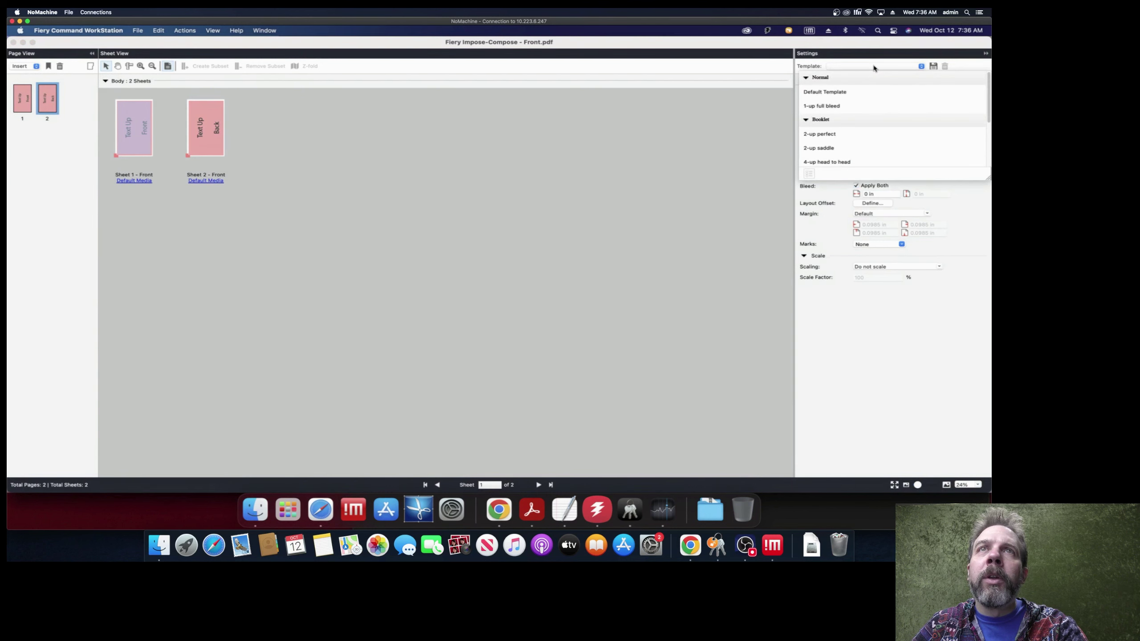
pyautogui.click(807, 65)
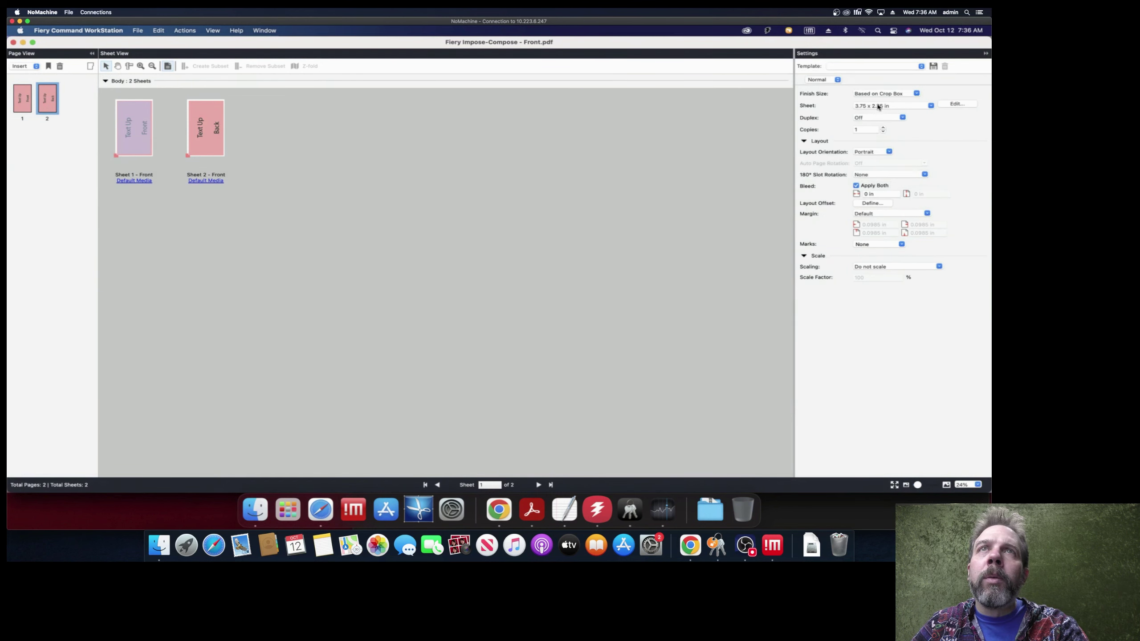
pyautogui.click(837, 81)
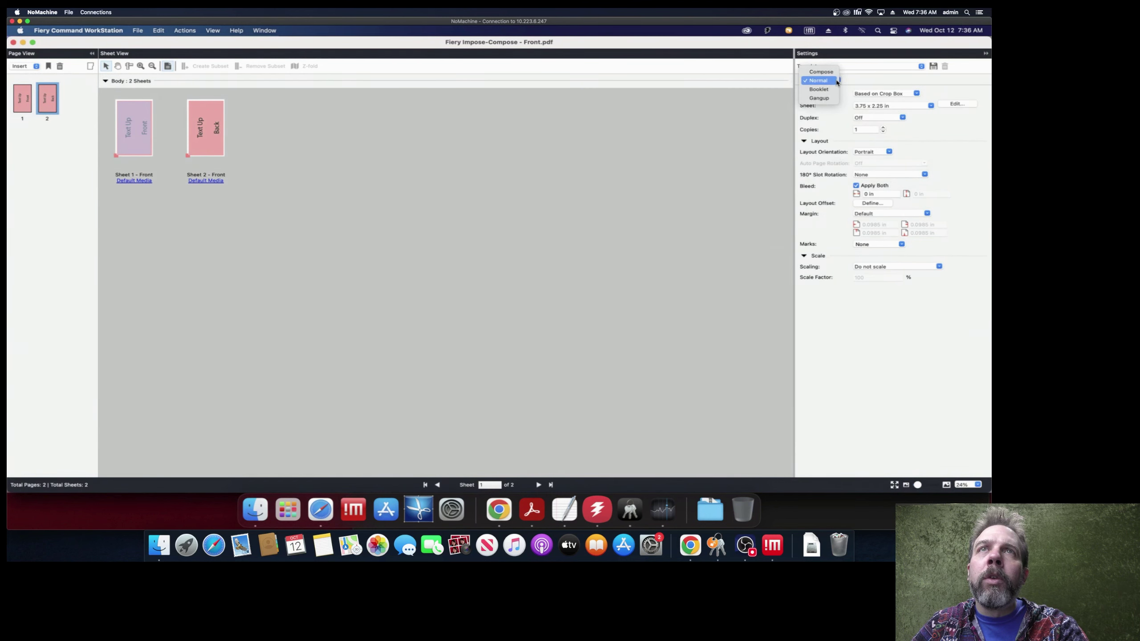
pyautogui.click(822, 98)
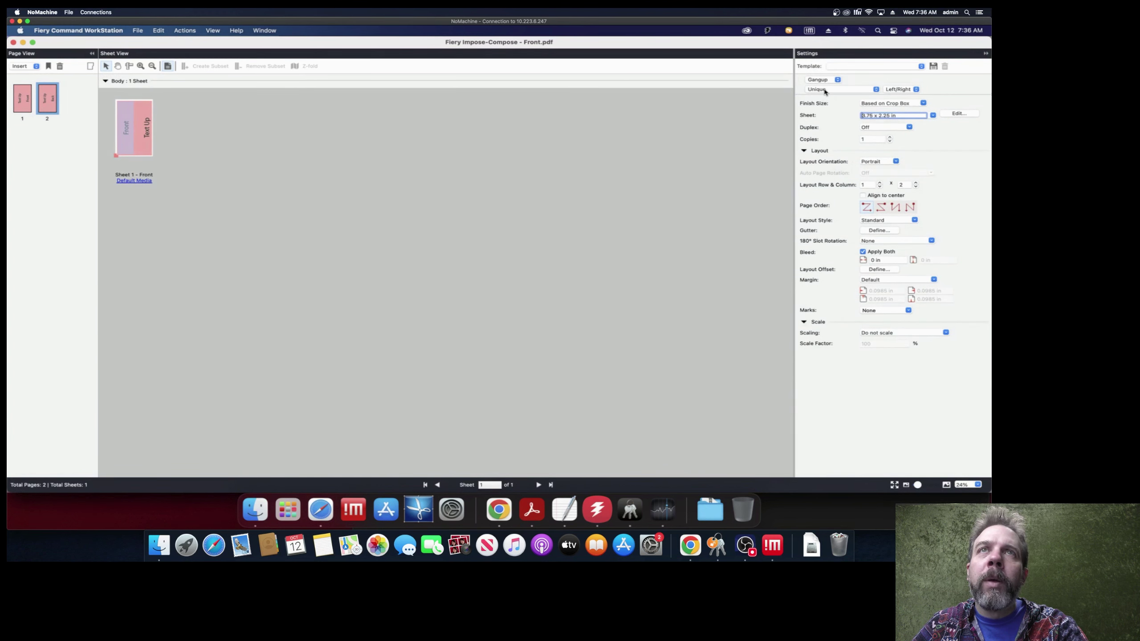
pyautogui.click(825, 90)
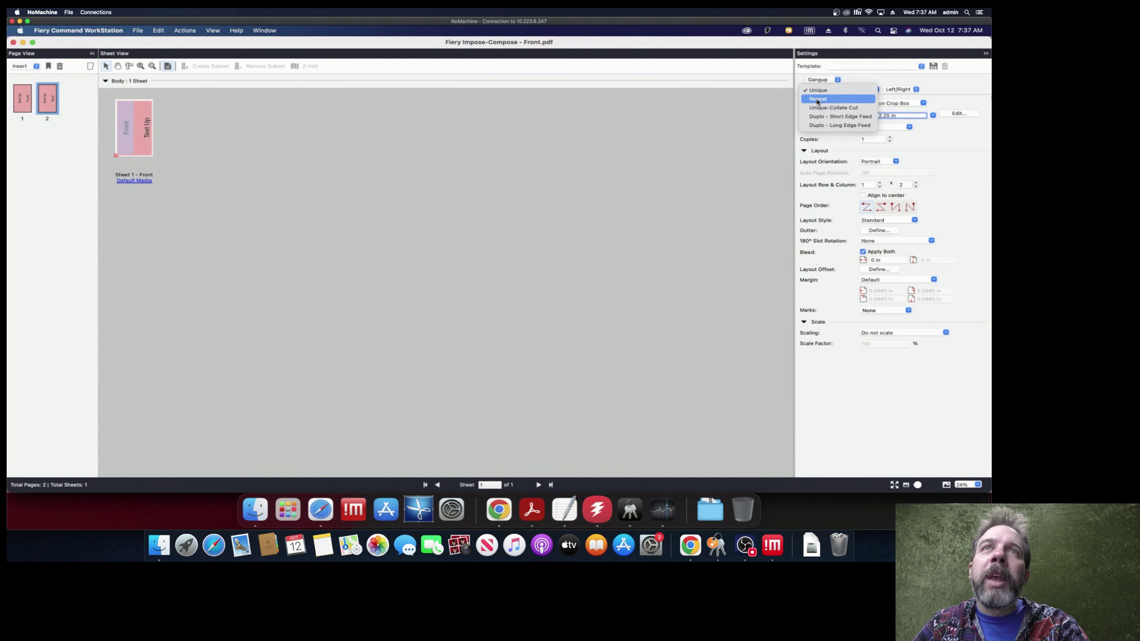
pyautogui.click(817, 100)
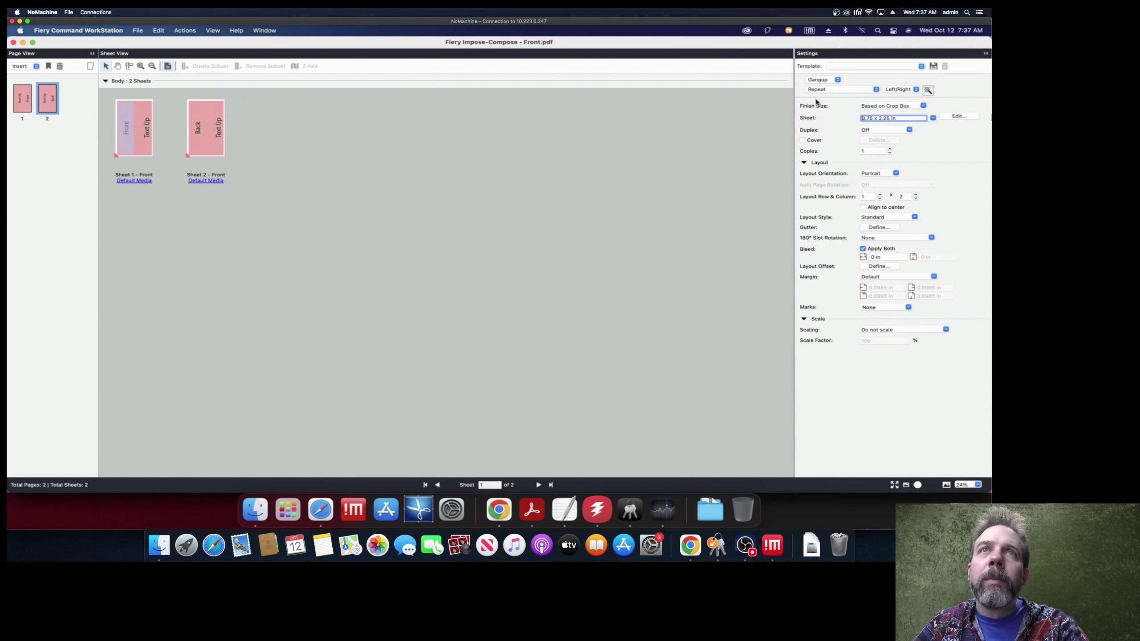
# Set the sheet size of the gang-up layout to 12x18
pyautogui.click(933, 118)
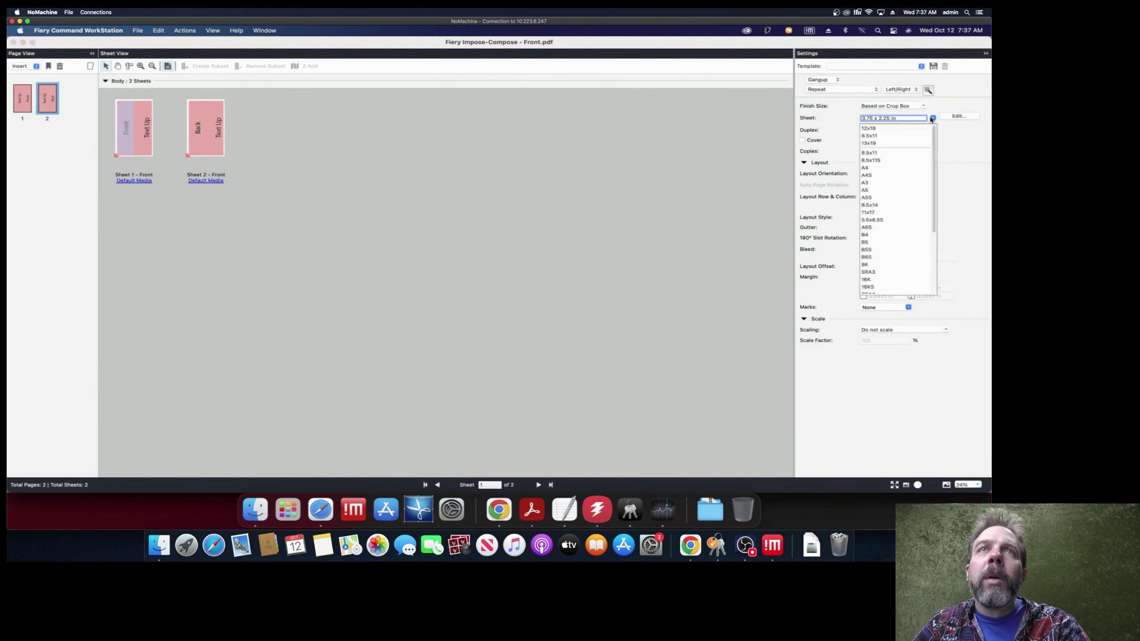
pyautogui.click(933, 118)
pyautogui.click(934, 118)
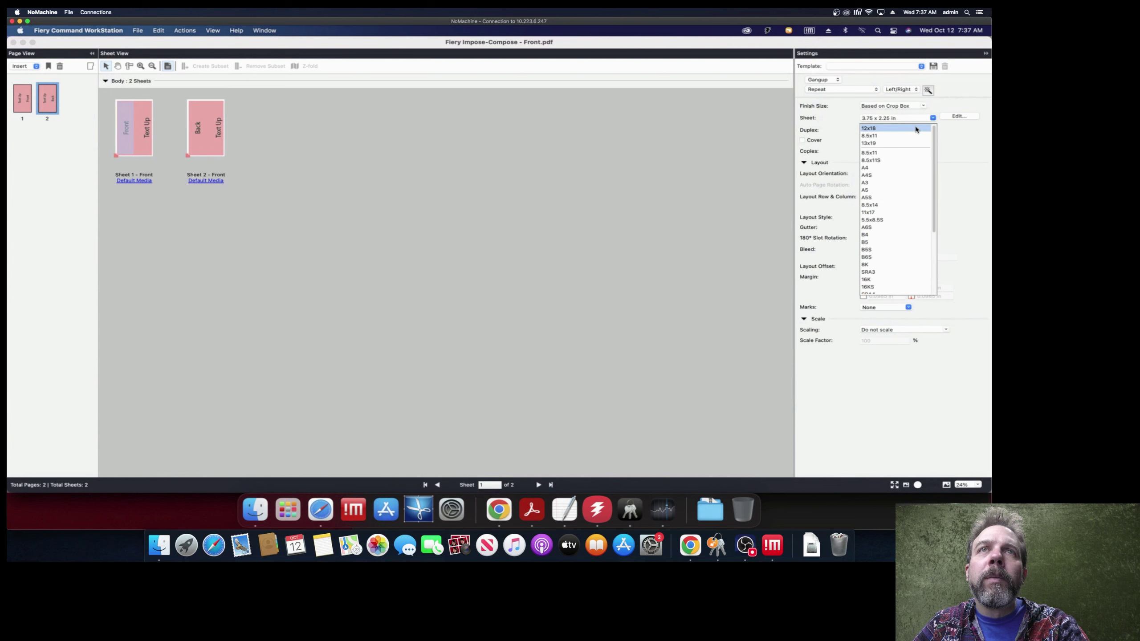
pyautogui.click(916, 128)
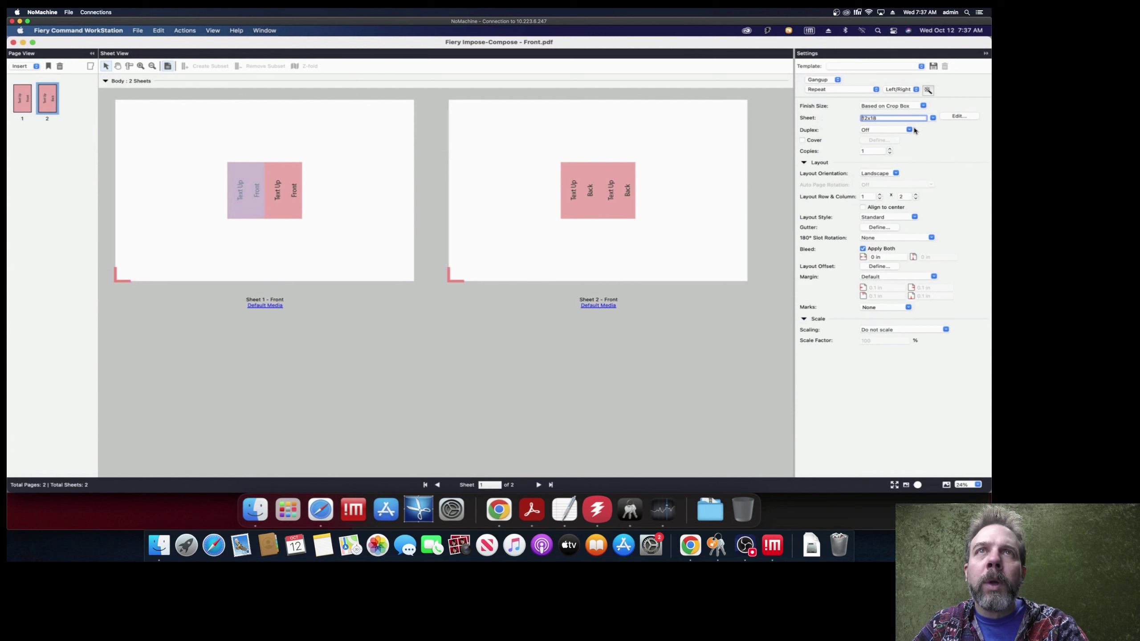
# Turn on duplex for the 12x18 gang-up layout so fronts and backs share one sheet
pyautogui.click(911, 131)
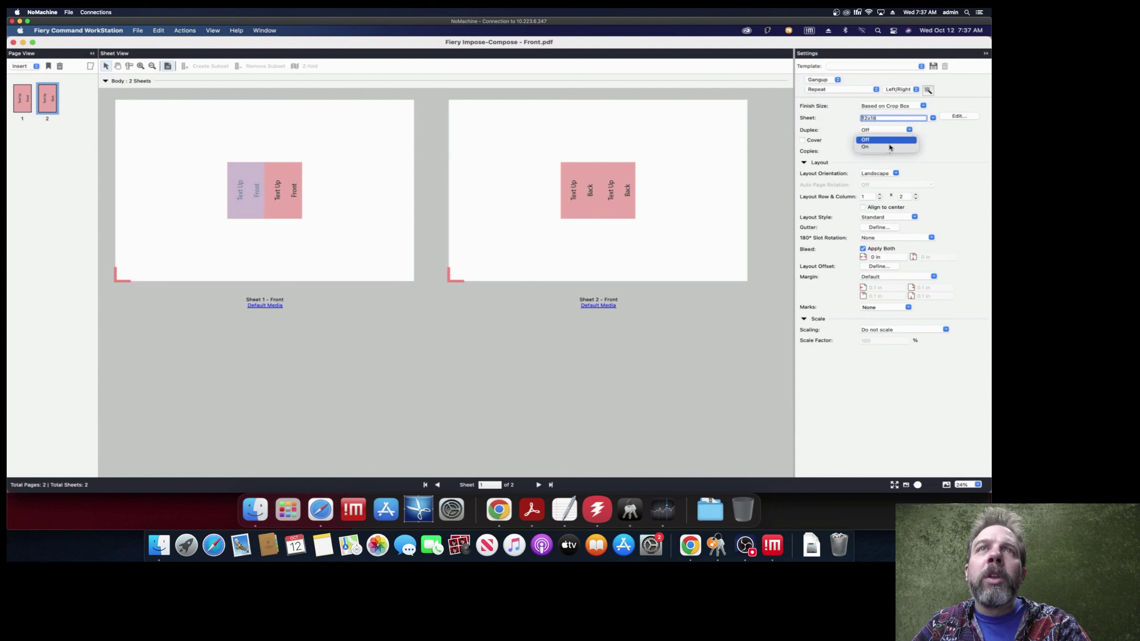
pyautogui.click(874, 147)
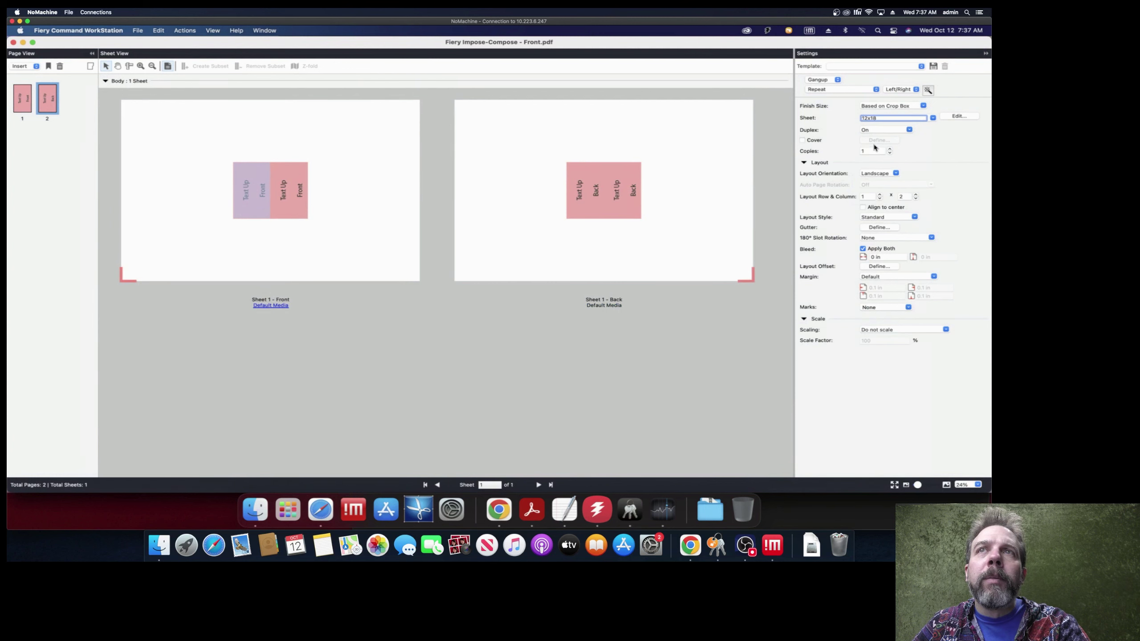
pyautogui.click(274, 191)
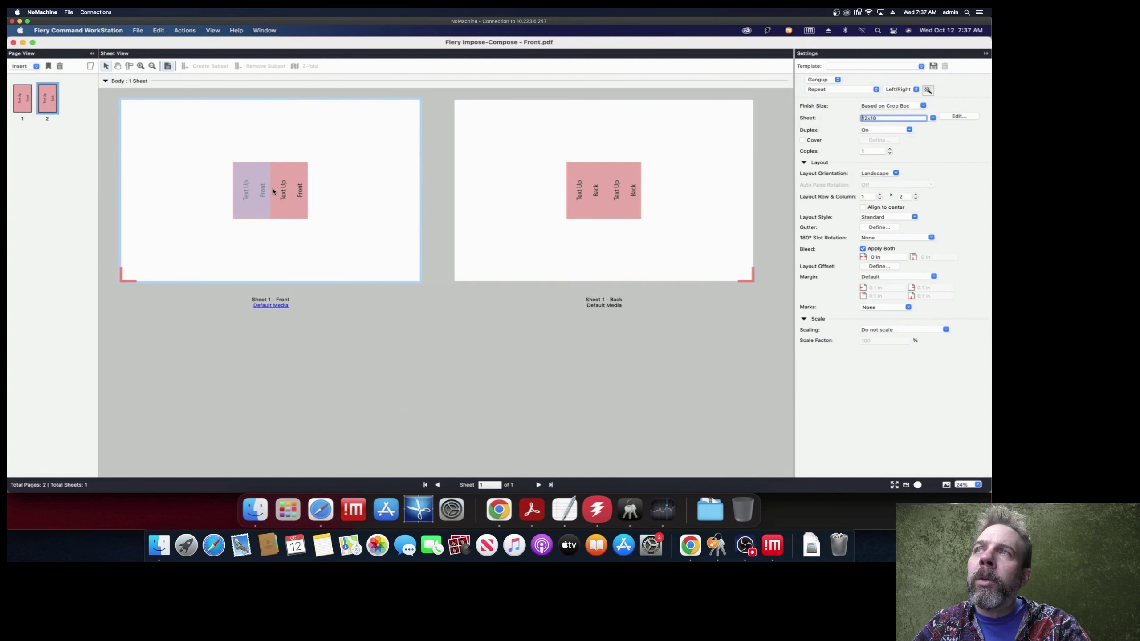
pyautogui.click(606, 198)
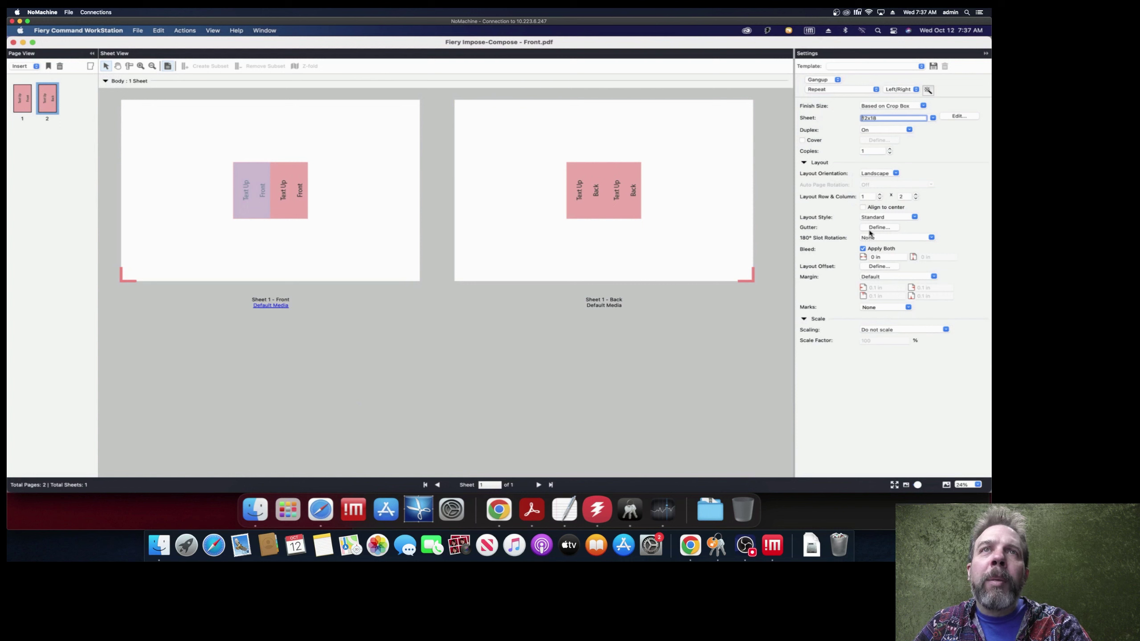
# Set the gang-up layout to 3 rows by 7 columns
pyautogui.click(880, 195)
pyautogui.click(880, 195)
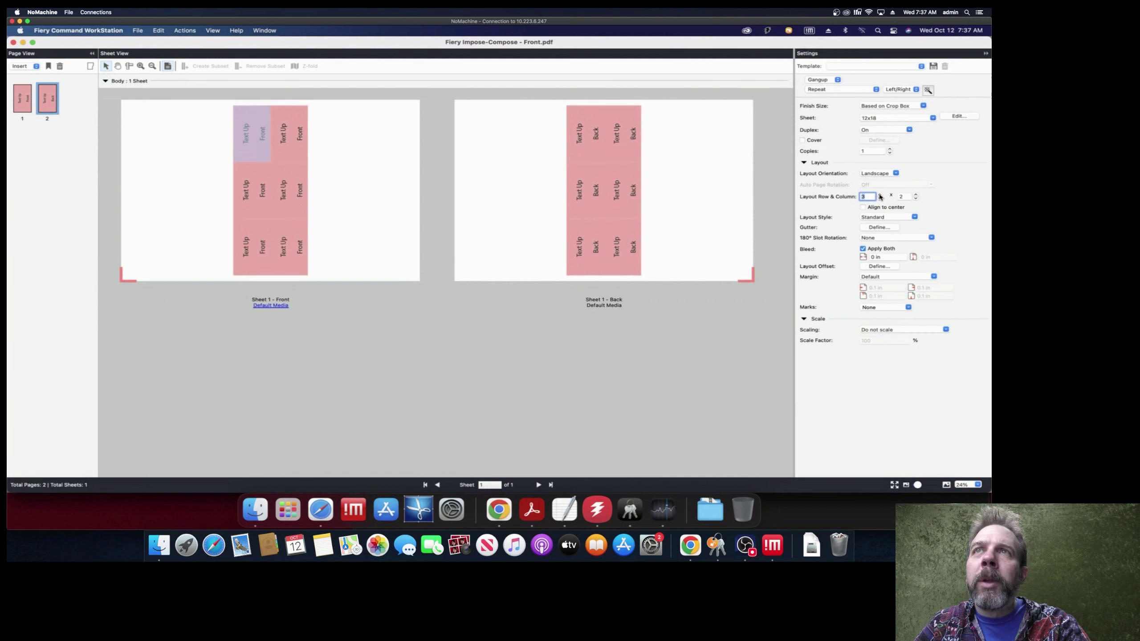
pyautogui.click(916, 195)
pyautogui.click(916, 195)
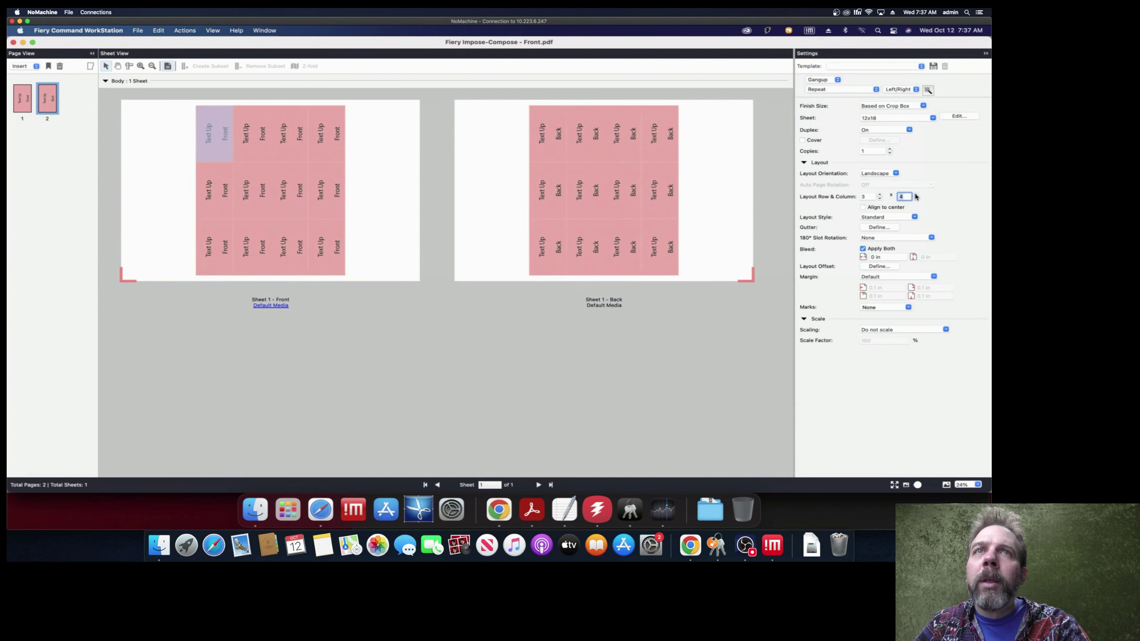
pyautogui.click(916, 195)
pyautogui.click(916, 195)
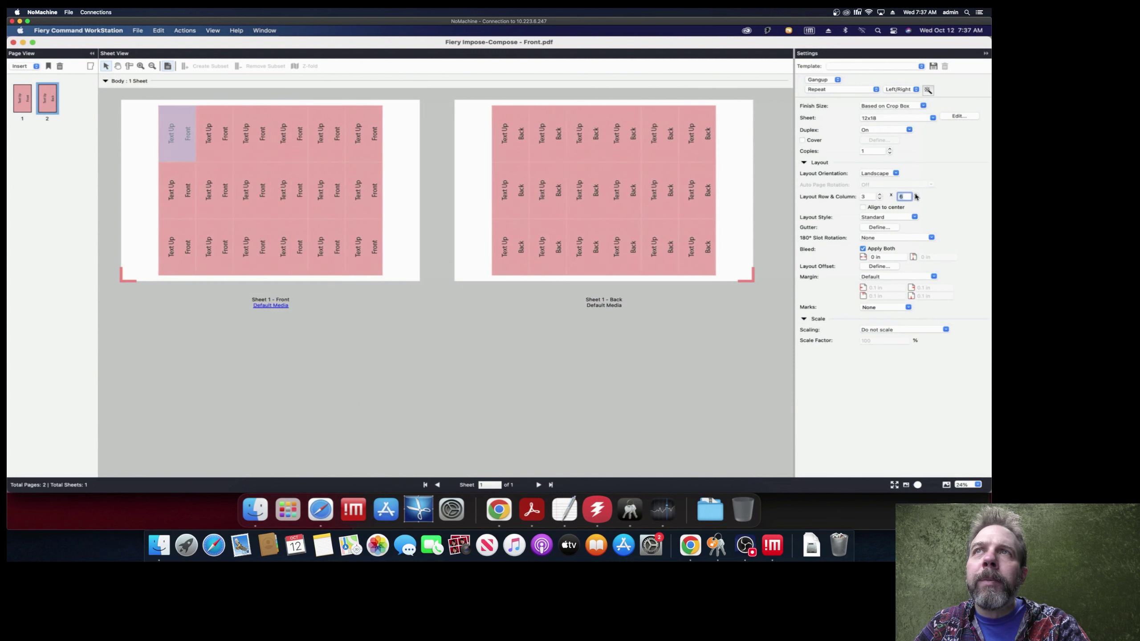
pyautogui.click(916, 195)
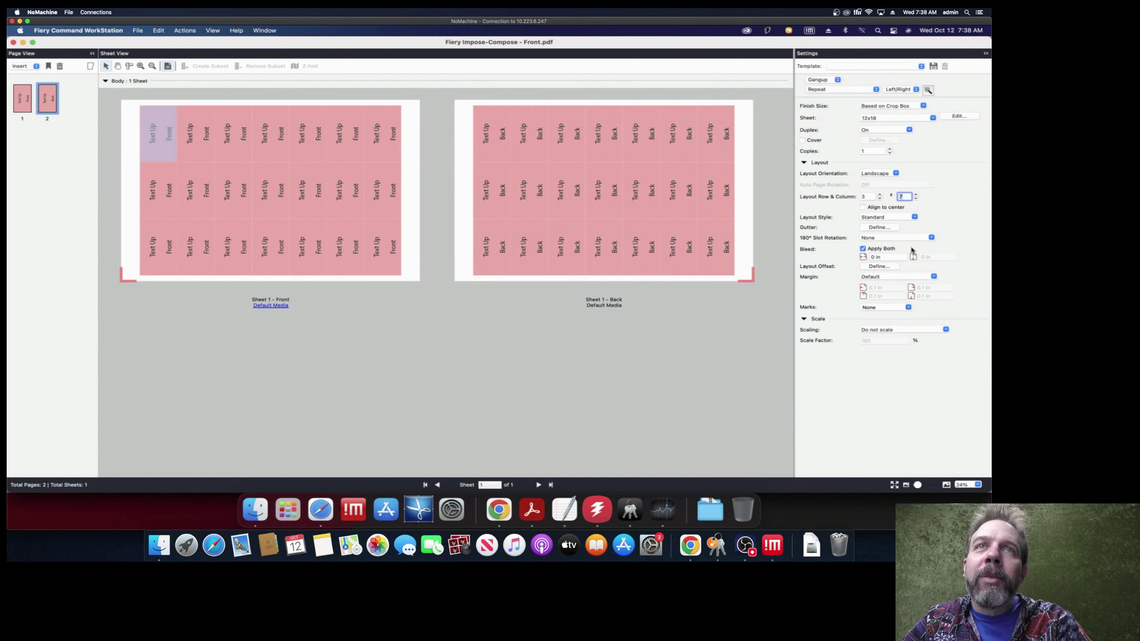
# Define a 0.125 in gutter and apply it between all rows and columns of the layout
pyautogui.click(880, 227)
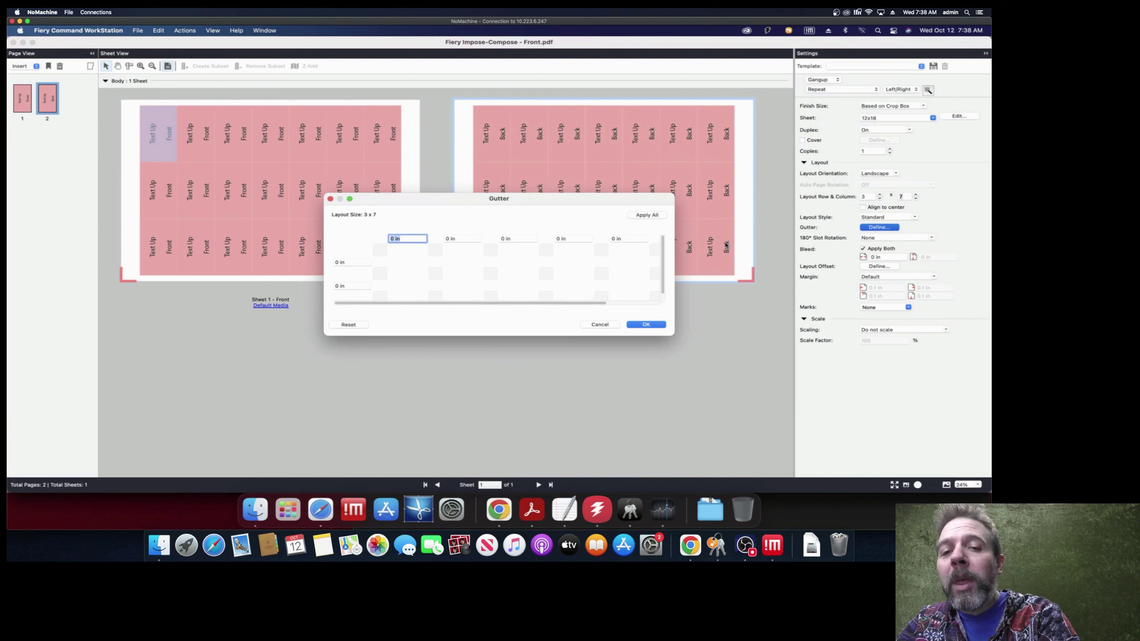
pyautogui.press('BackSpace')
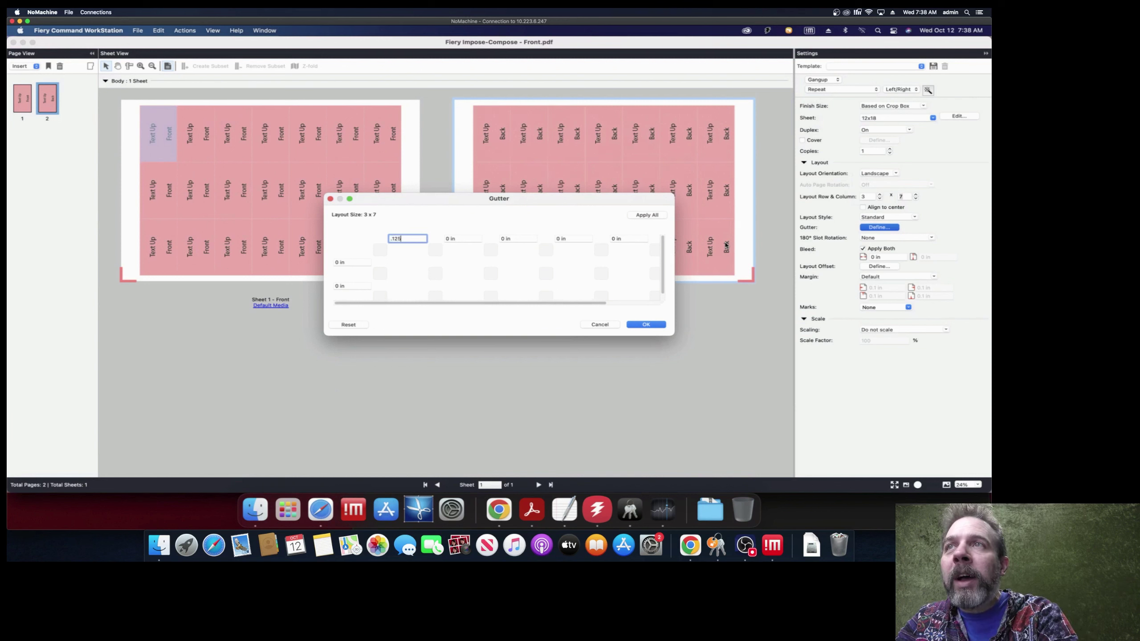
pyautogui.click(638, 216)
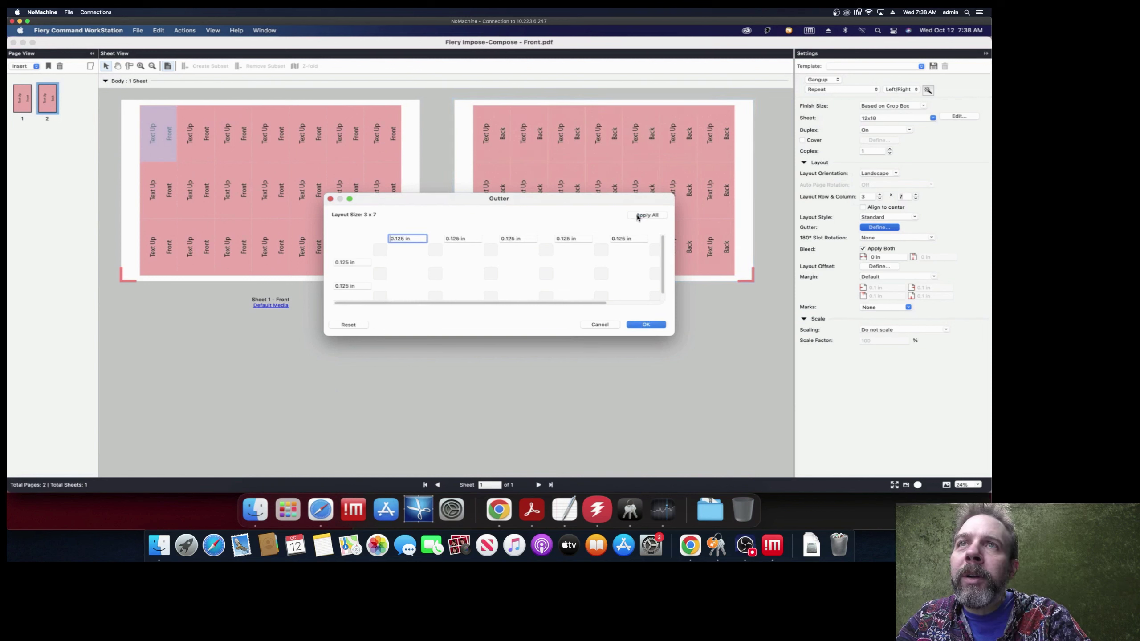
pyautogui.click(647, 324)
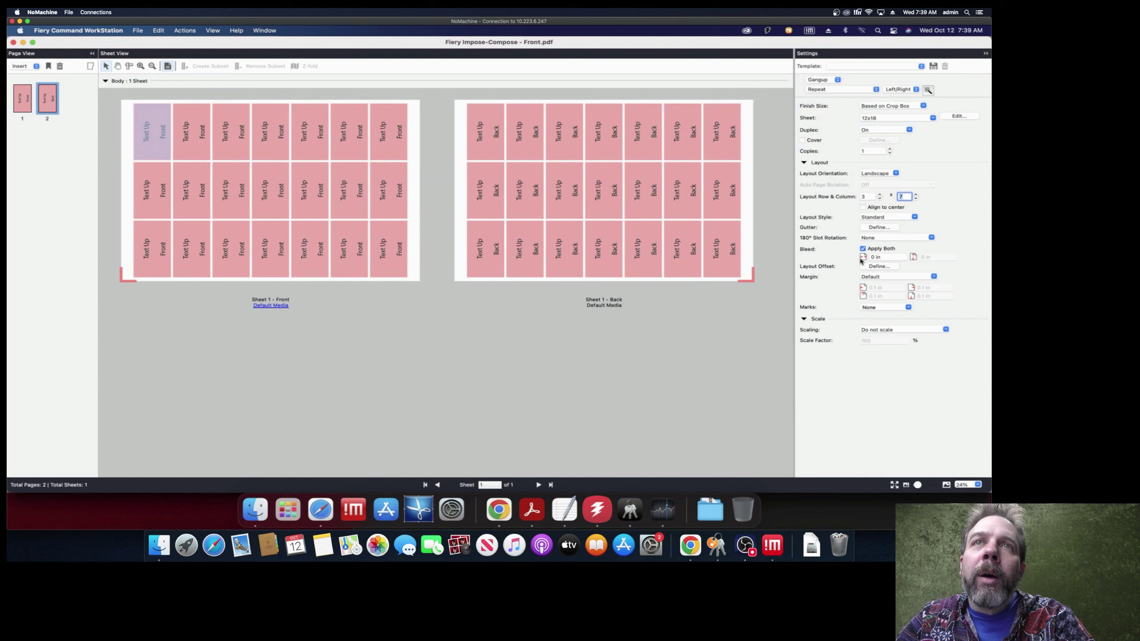
# Set the bleed to 0.125 in for both the horizontal and vertical directions
pyautogui.click(878, 257)
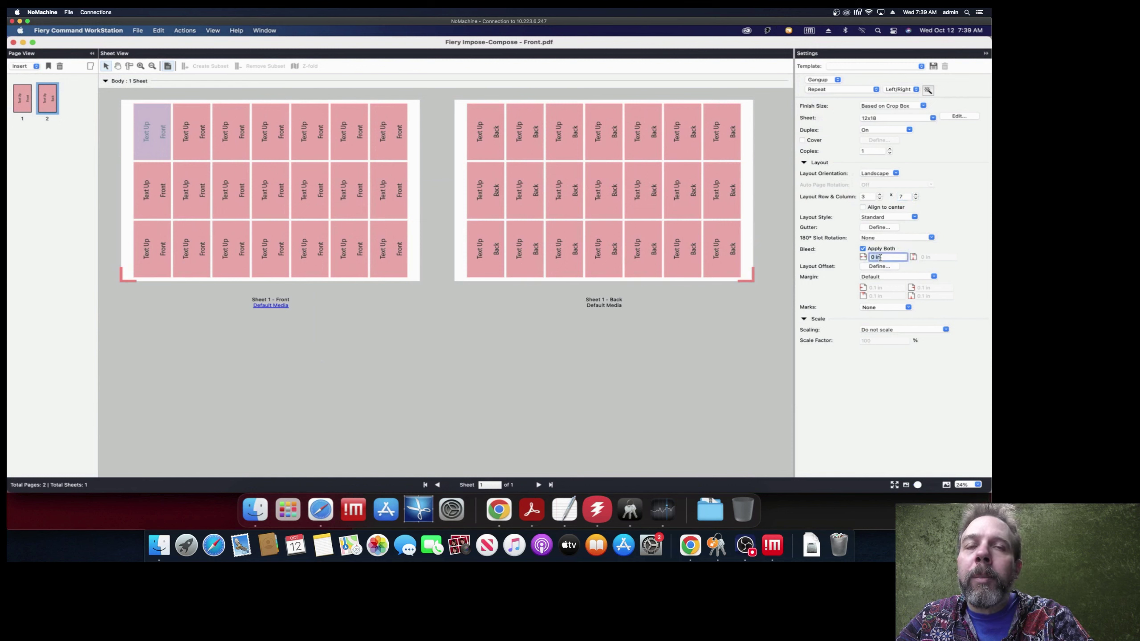
pyautogui.press('BackSpace')
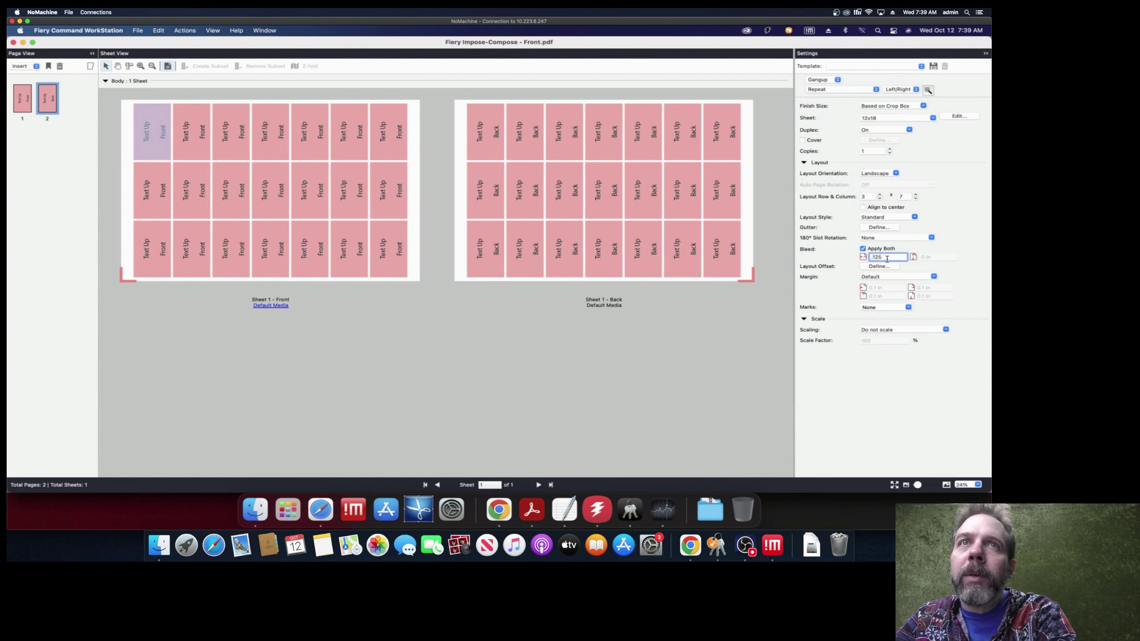
pyautogui.press('Return')
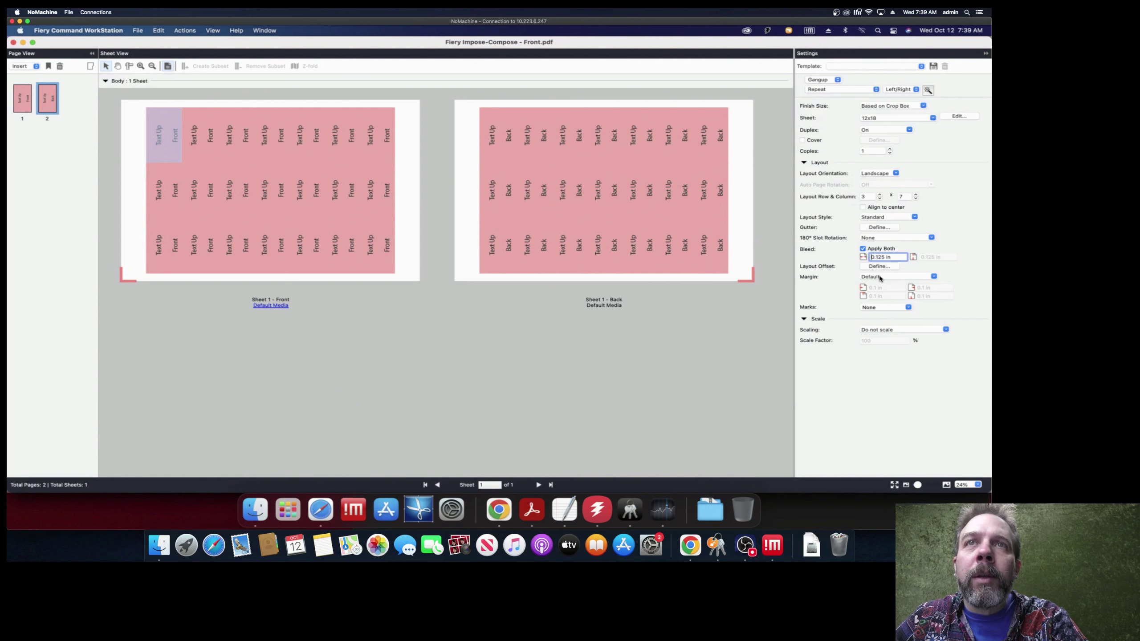
# Define custom marks for the layout with printed trim marks enabled, keeping the standard style
pyautogui.click(872, 309)
pyautogui.click(873, 318)
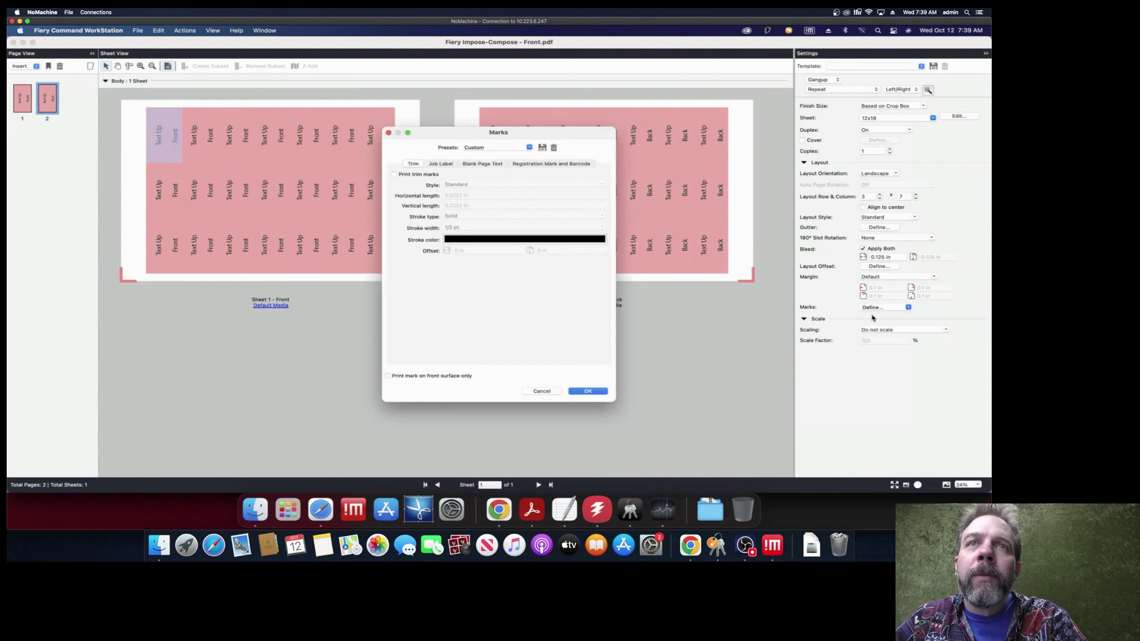
pyautogui.click(395, 175)
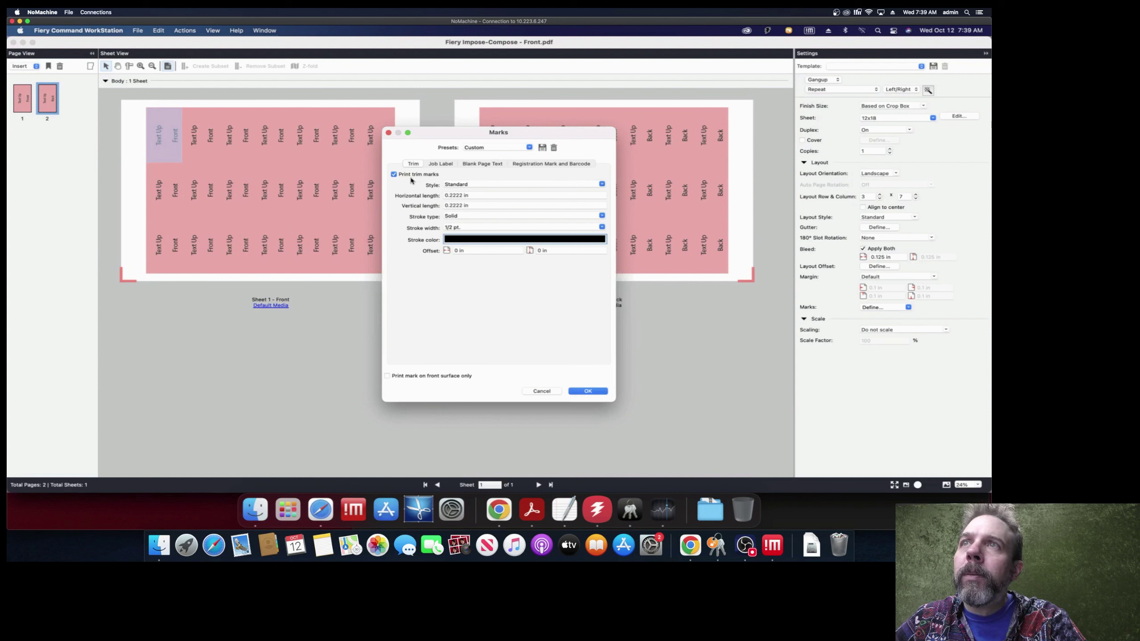
pyautogui.click(588, 391)
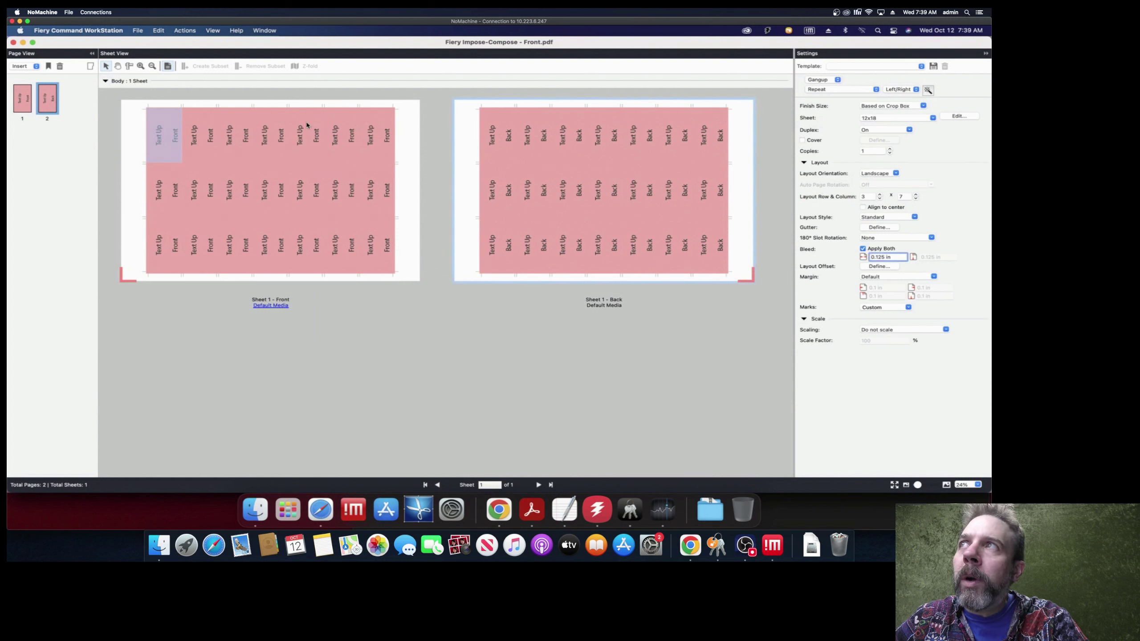
# Examine the trim marks and bleed around the cards on the back sheet up close
pyautogui.click(140, 67)
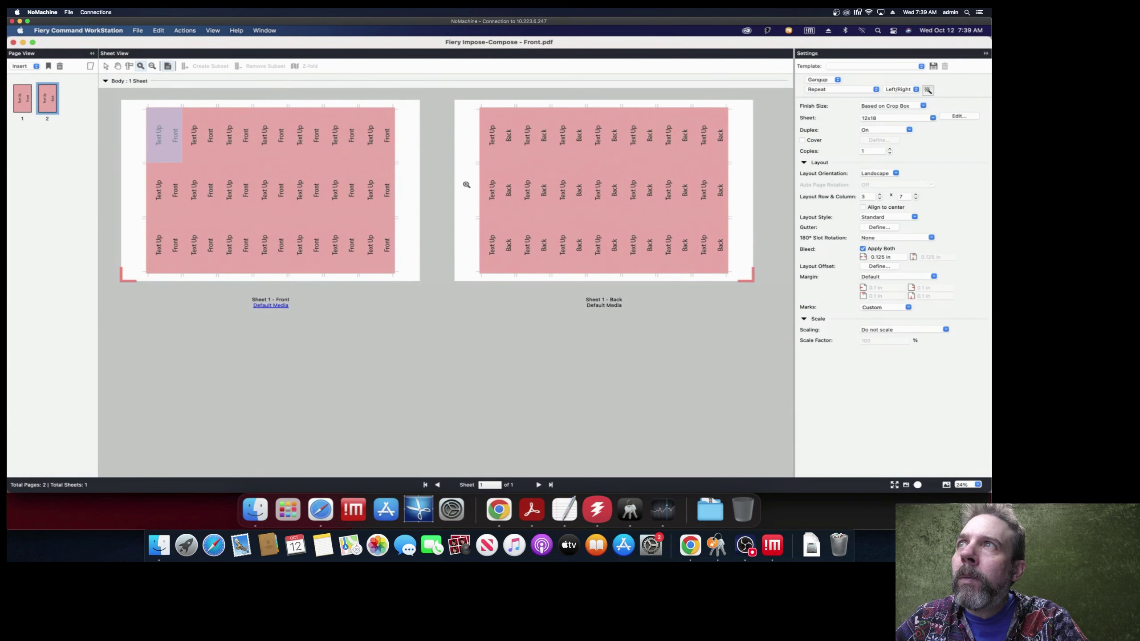
pyautogui.click(490, 184)
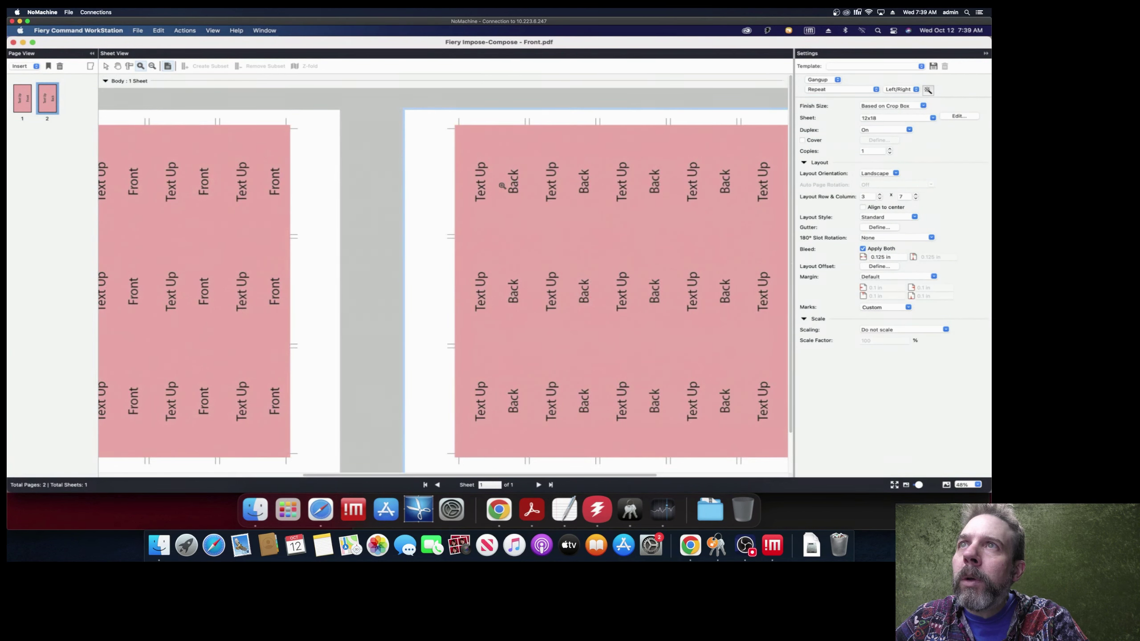
pyautogui.click(502, 185)
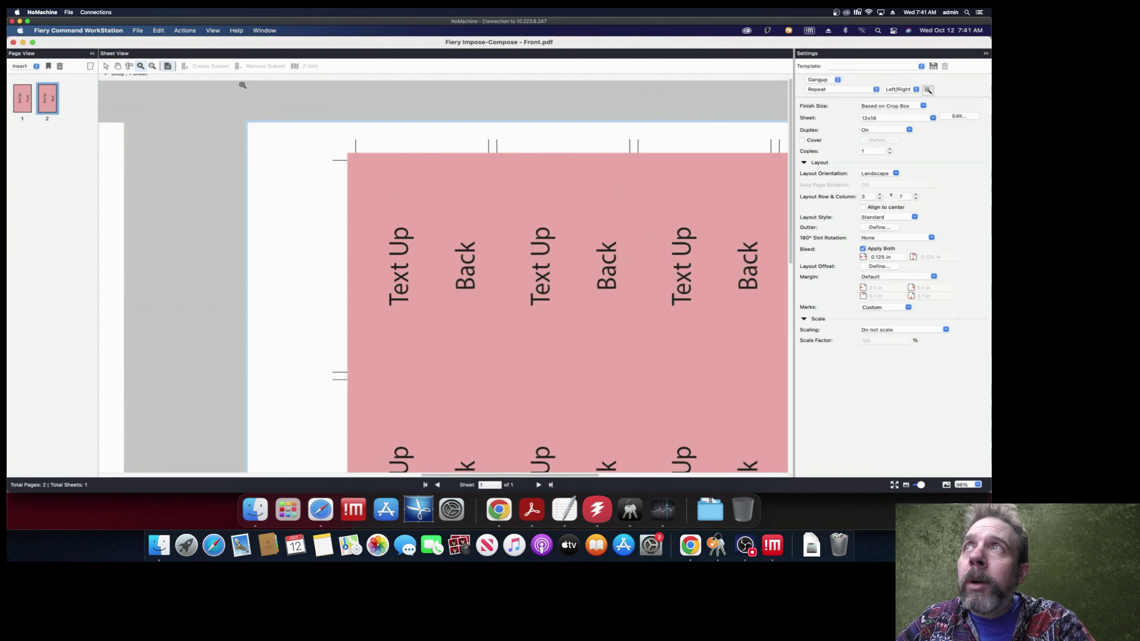
pyautogui.click(152, 66)
pyautogui.click(326, 166)
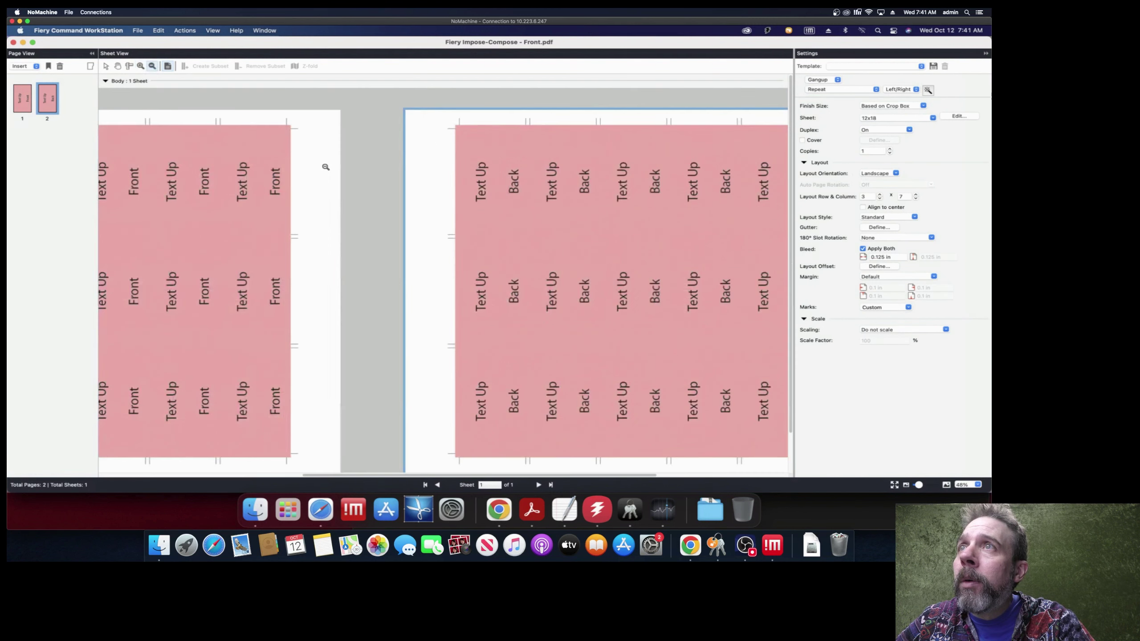
pyautogui.click(324, 166)
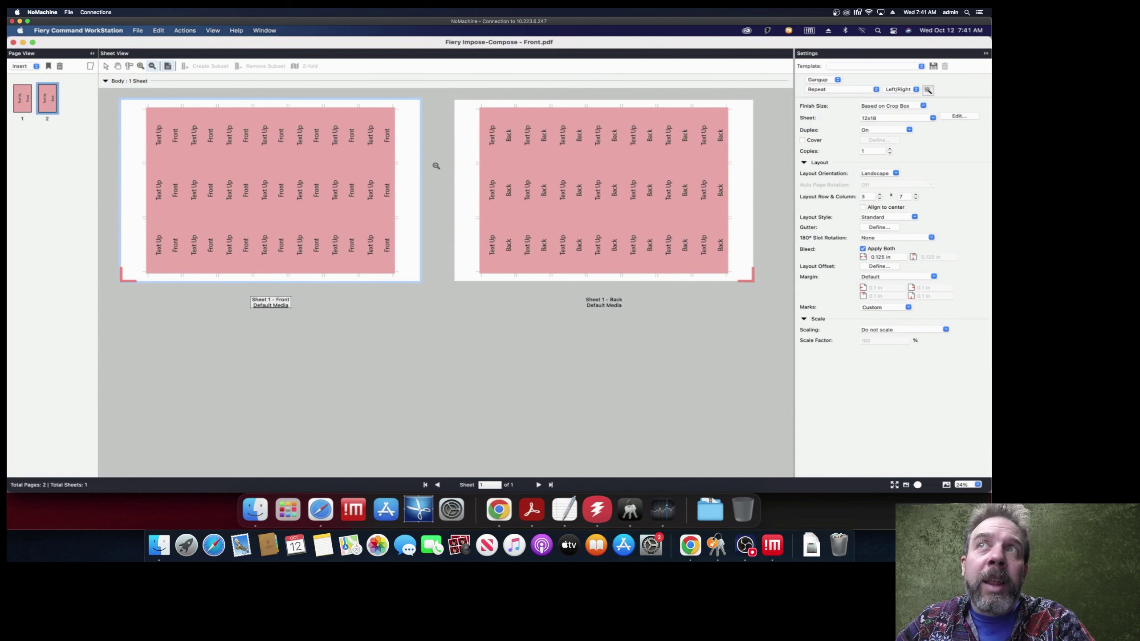
# Increase the layout to 8 columns and confirm the 0.125 in gutter between all cards
pyautogui.click(906, 196)
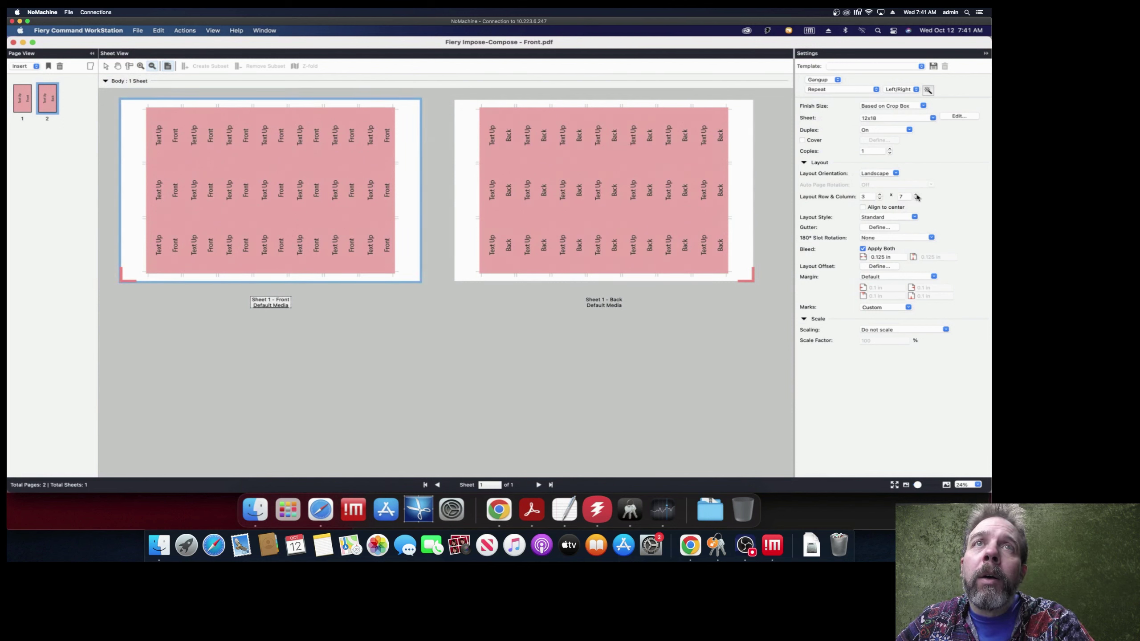
pyautogui.click(916, 194)
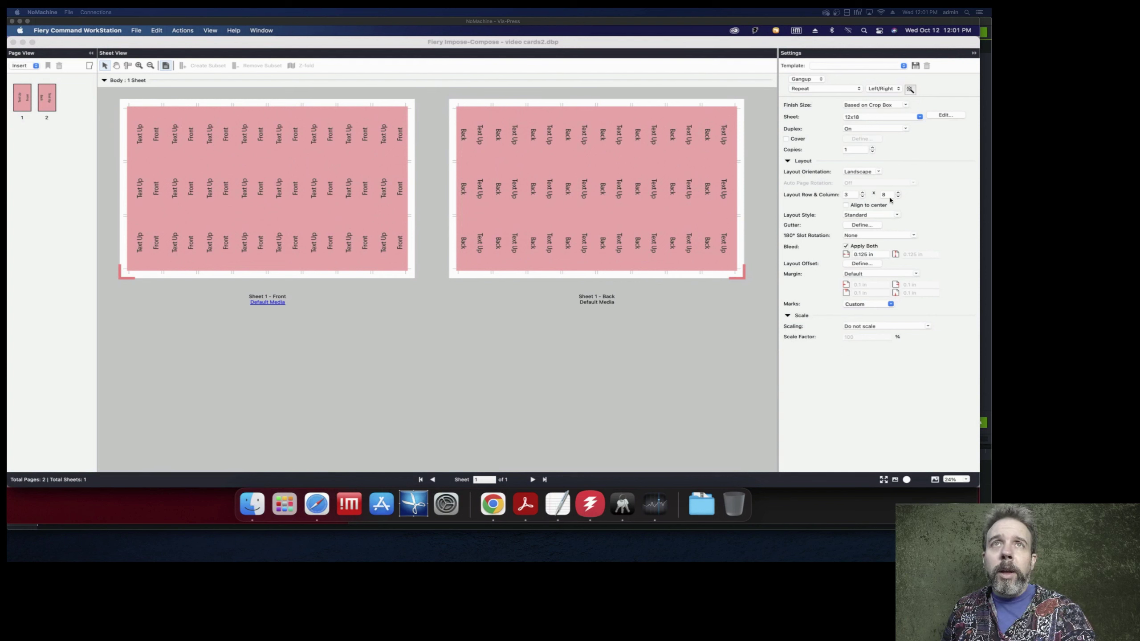
pyautogui.click(858, 226)
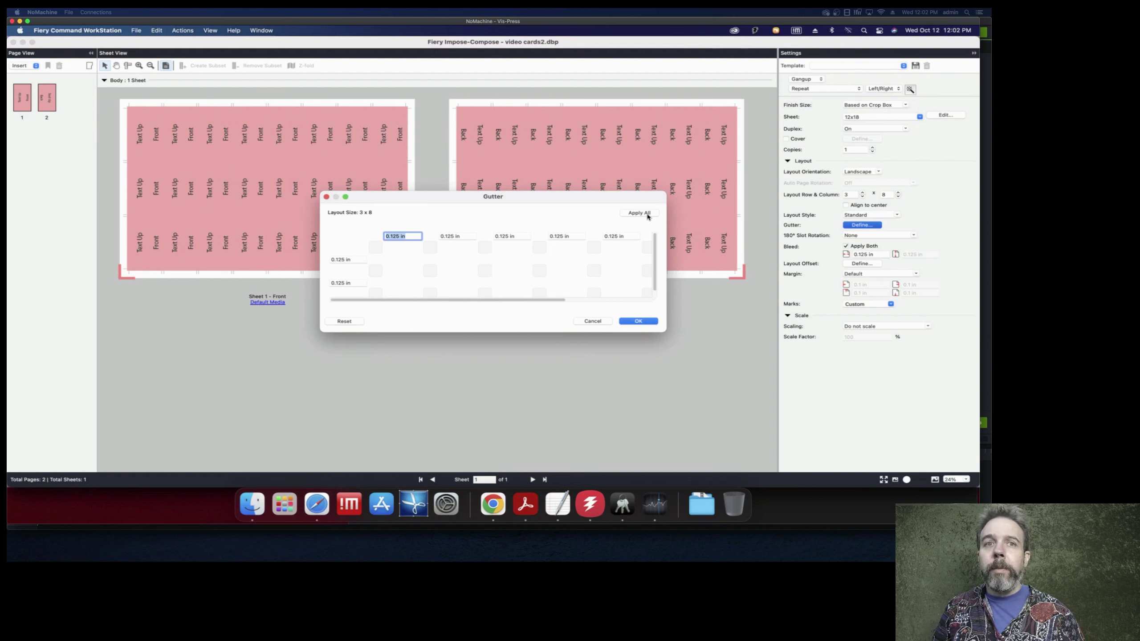
pyautogui.click(638, 321)
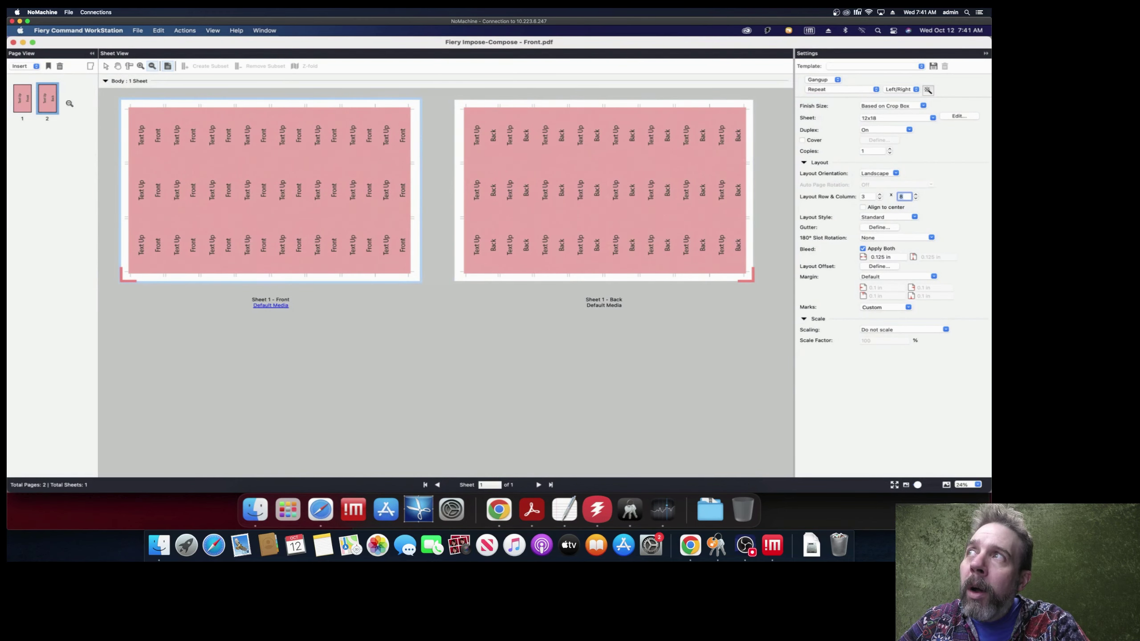
# Close the imposition and save it to the Held queue as "video cards.dbp"
pyautogui.click(13, 43)
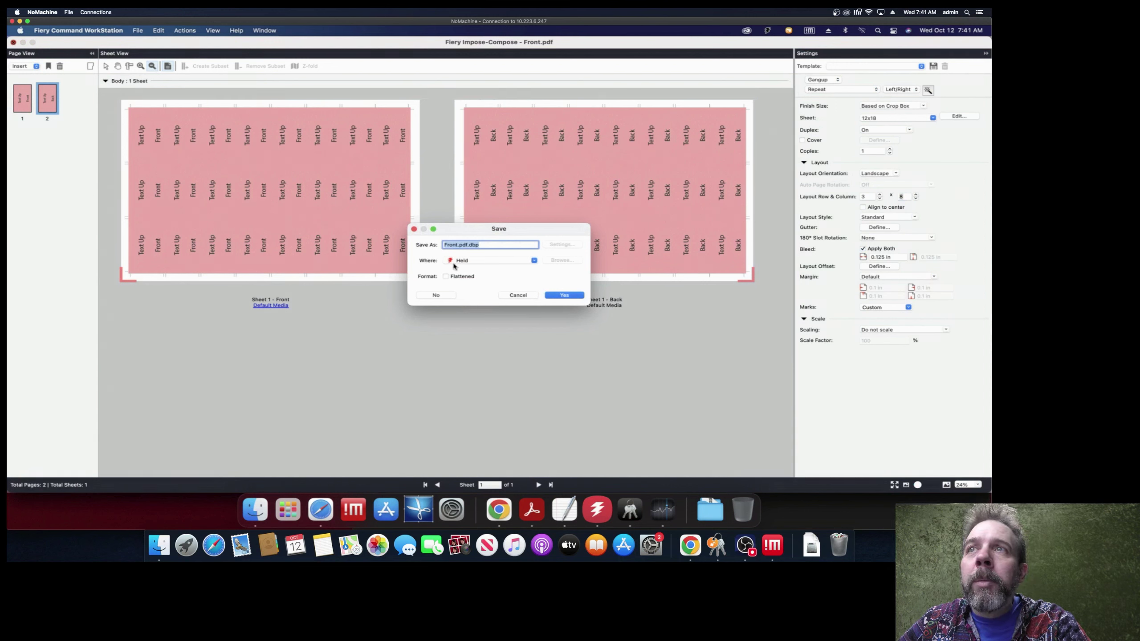
pyautogui.click(467, 246)
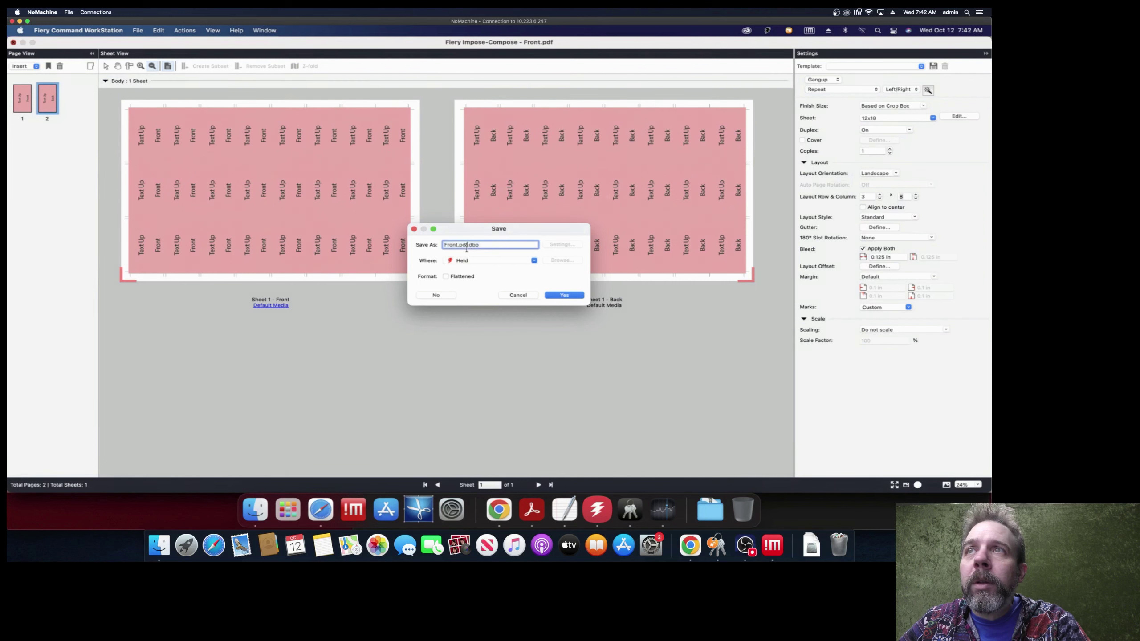
pyautogui.moveTo(467, 245); pyautogui.dragTo(433, 242)
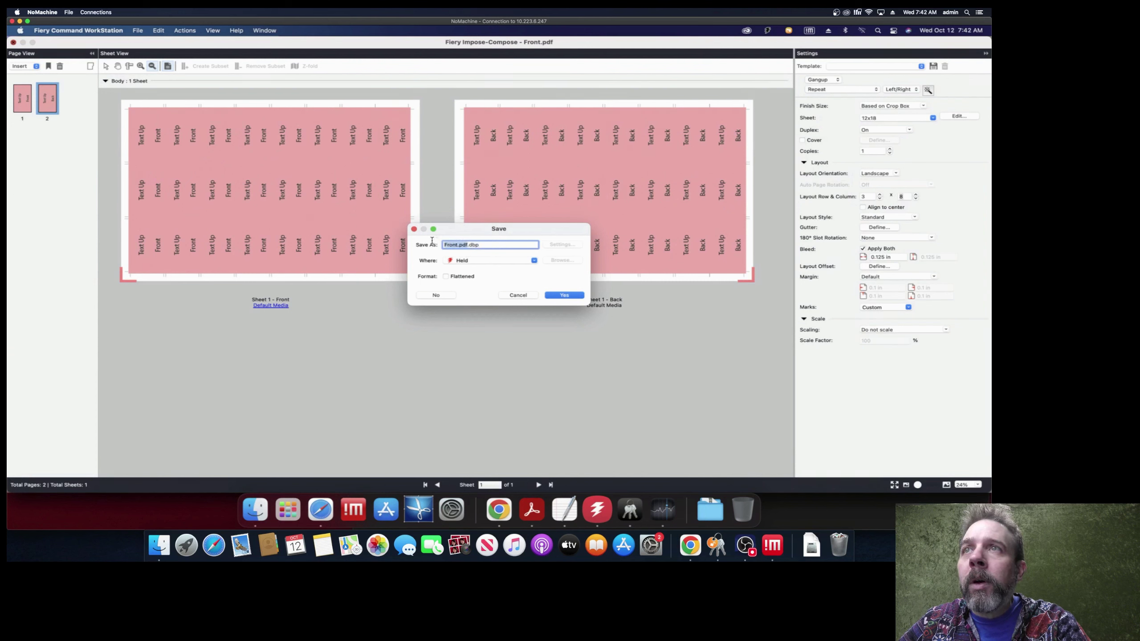
pyautogui.write('video ca')
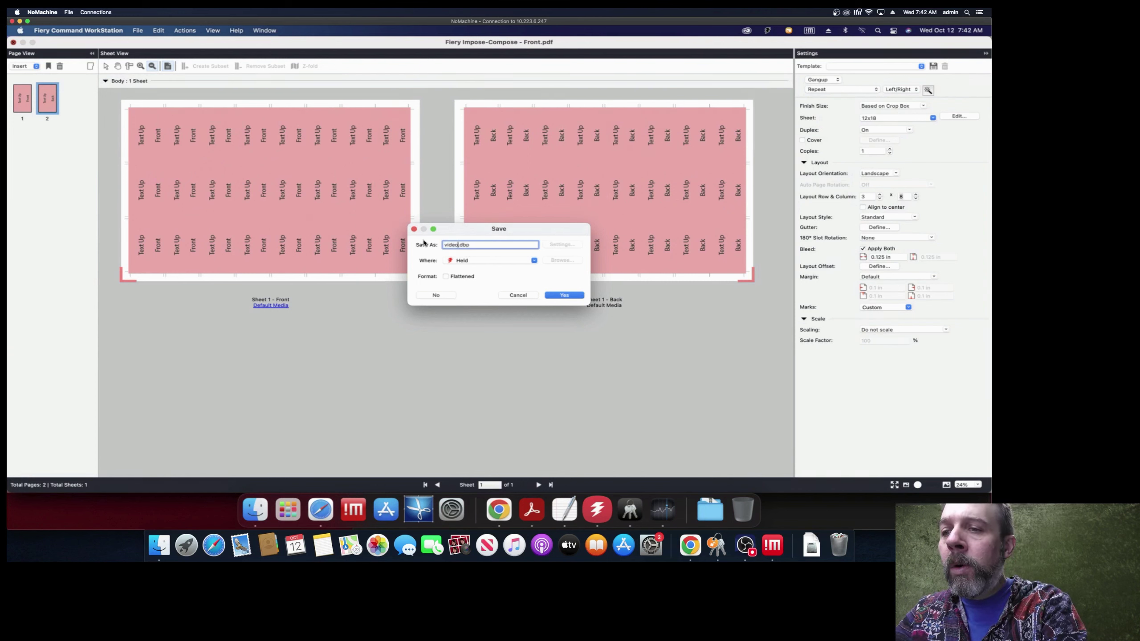
pyautogui.write('rds')
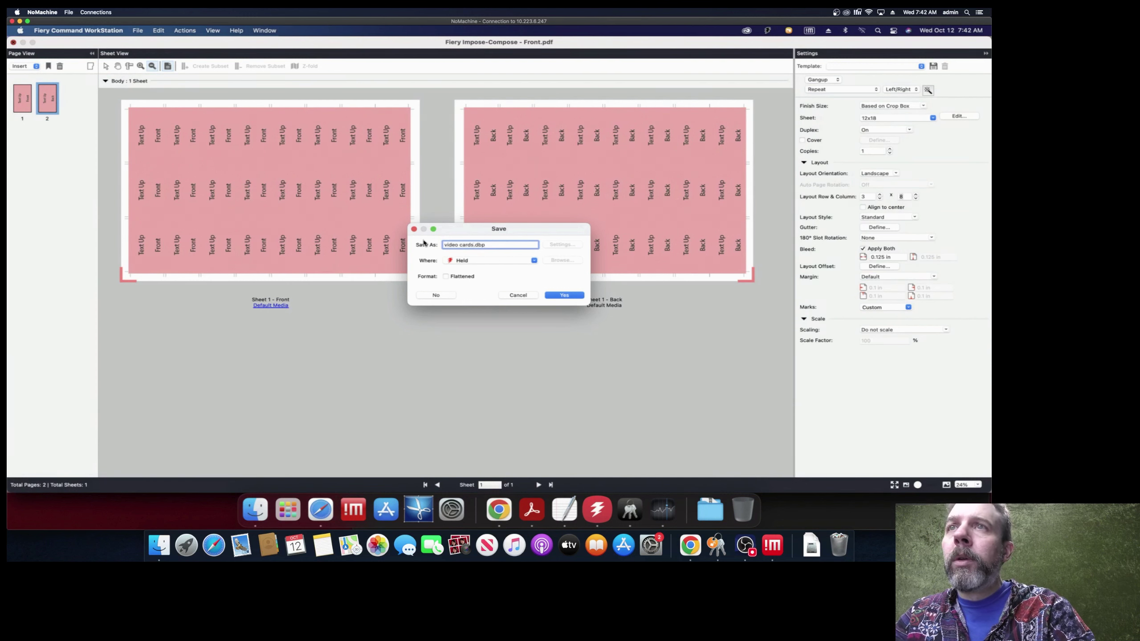
pyautogui.click(561, 296)
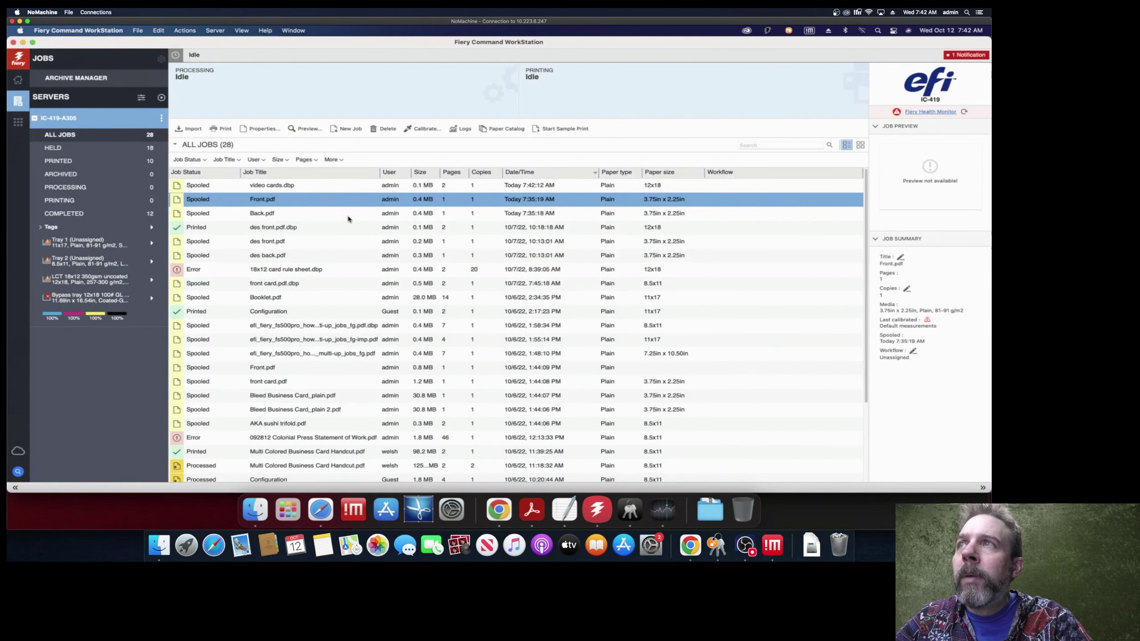
# Open the properties of "video cards.dbp" and assign the 18x12 350gsm uncoated paper catalog entry, keeping automatic tray selection
pyautogui.click(285, 187)
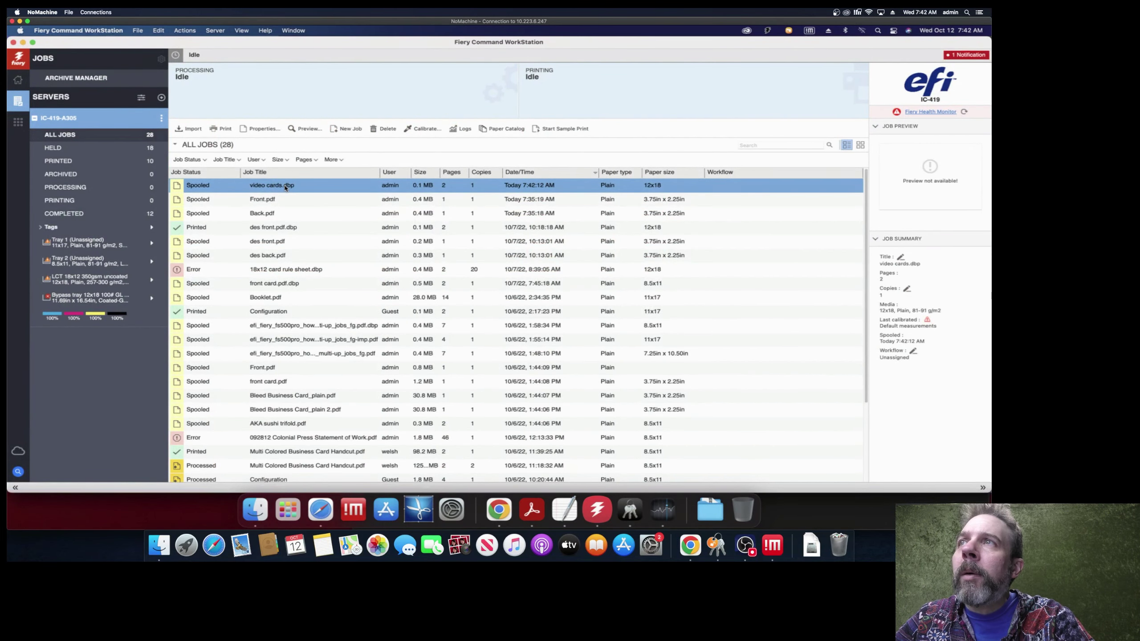
pyautogui.rightClick(286, 187)
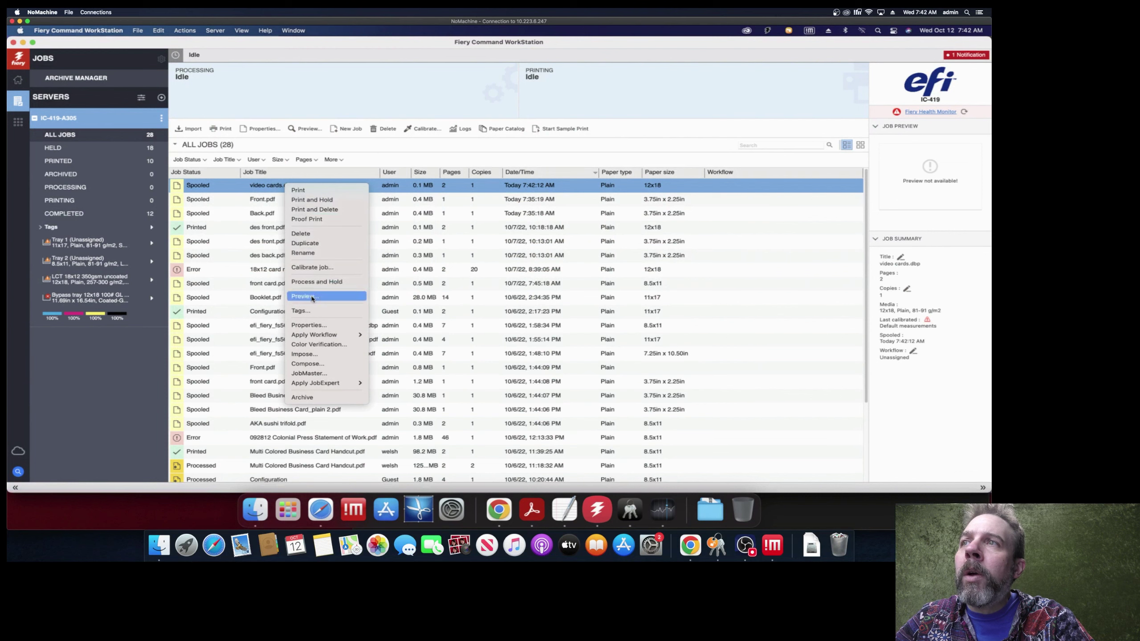
pyautogui.click(309, 325)
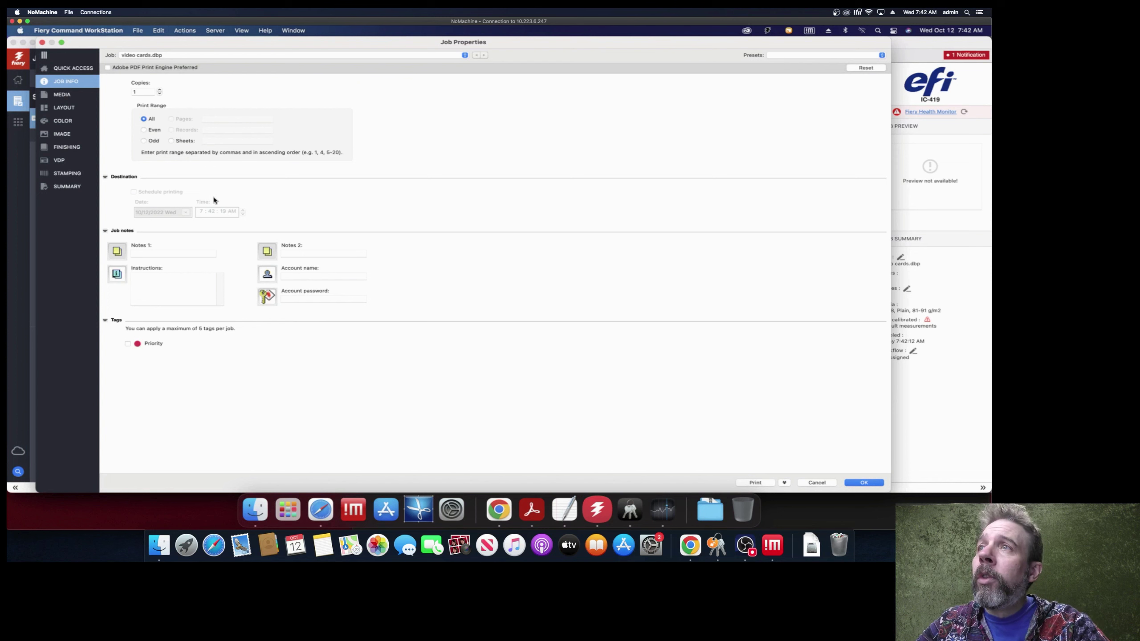
pyautogui.click(76, 68)
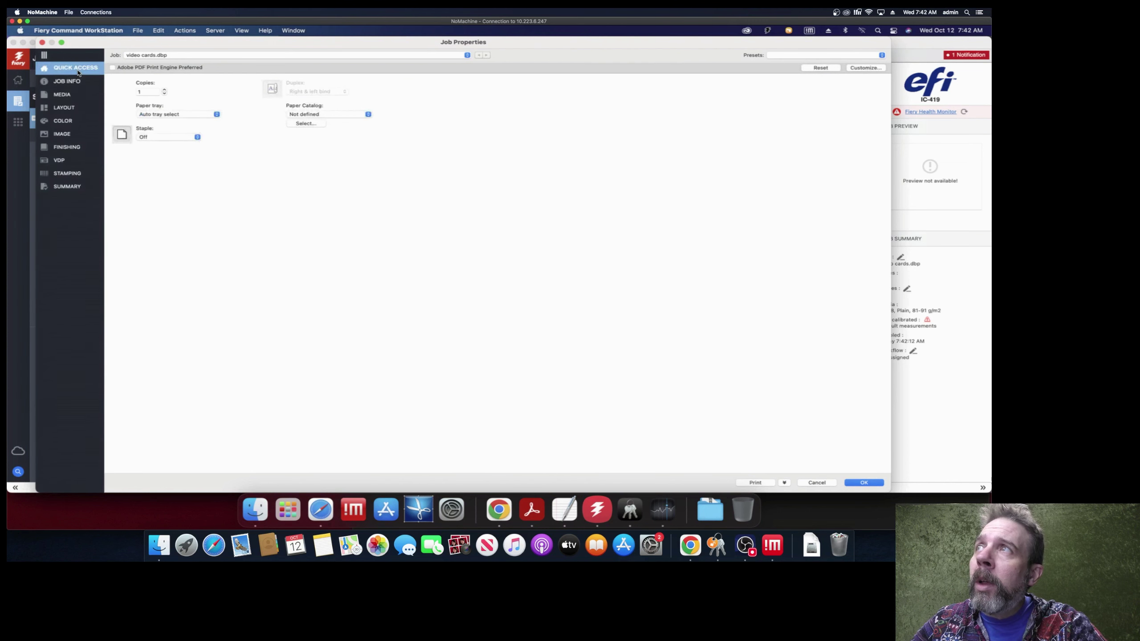
pyautogui.click(174, 115)
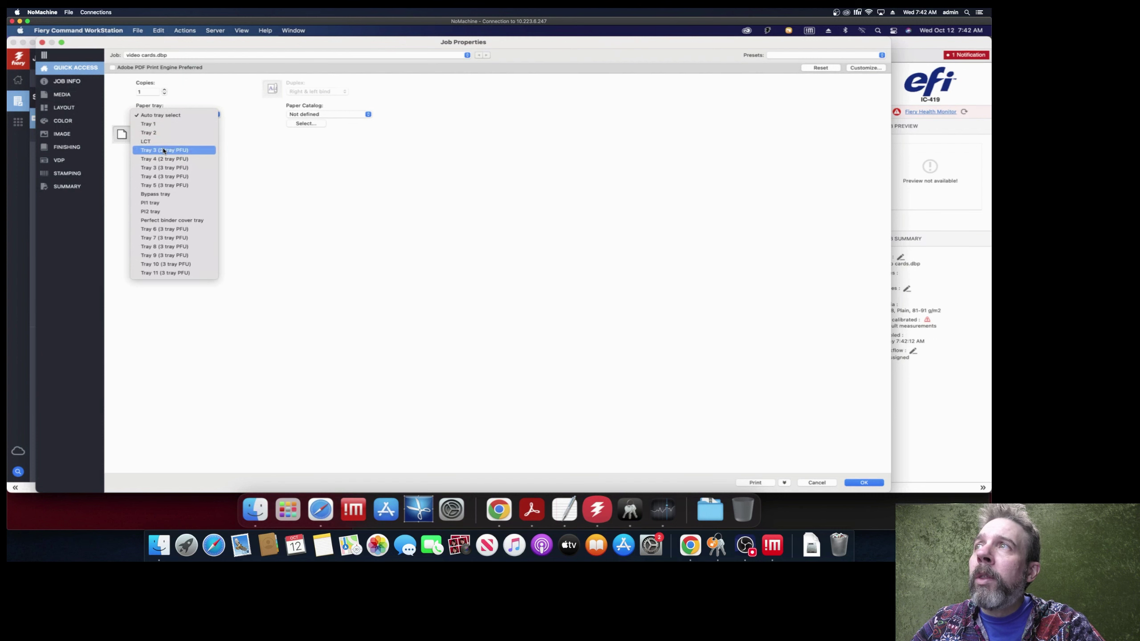
pyautogui.click(152, 117)
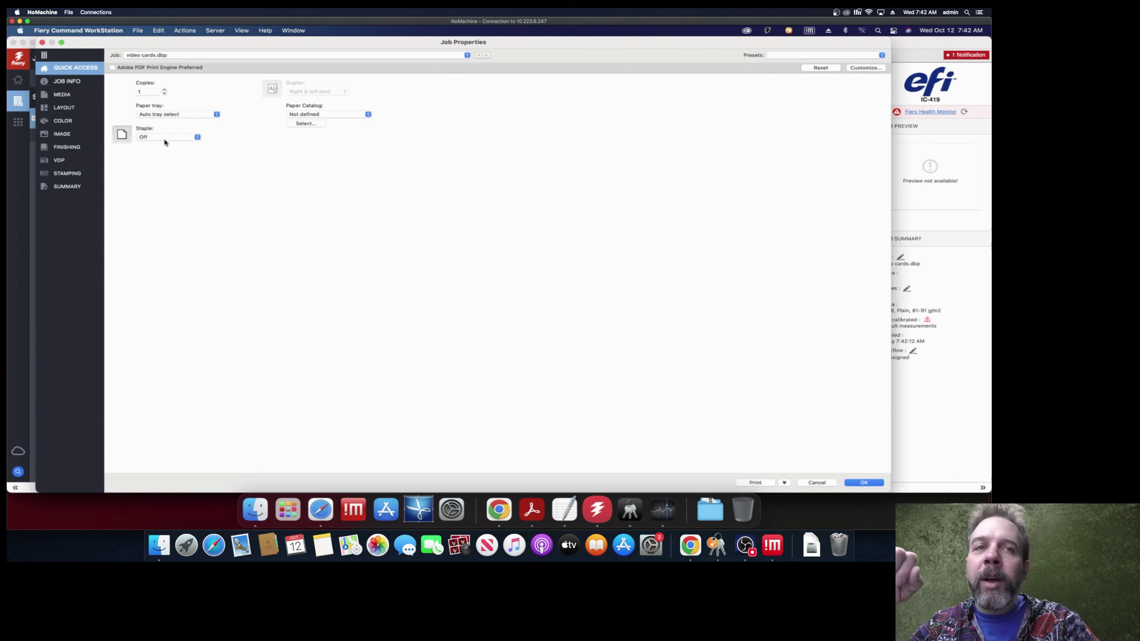
pyautogui.click(339, 115)
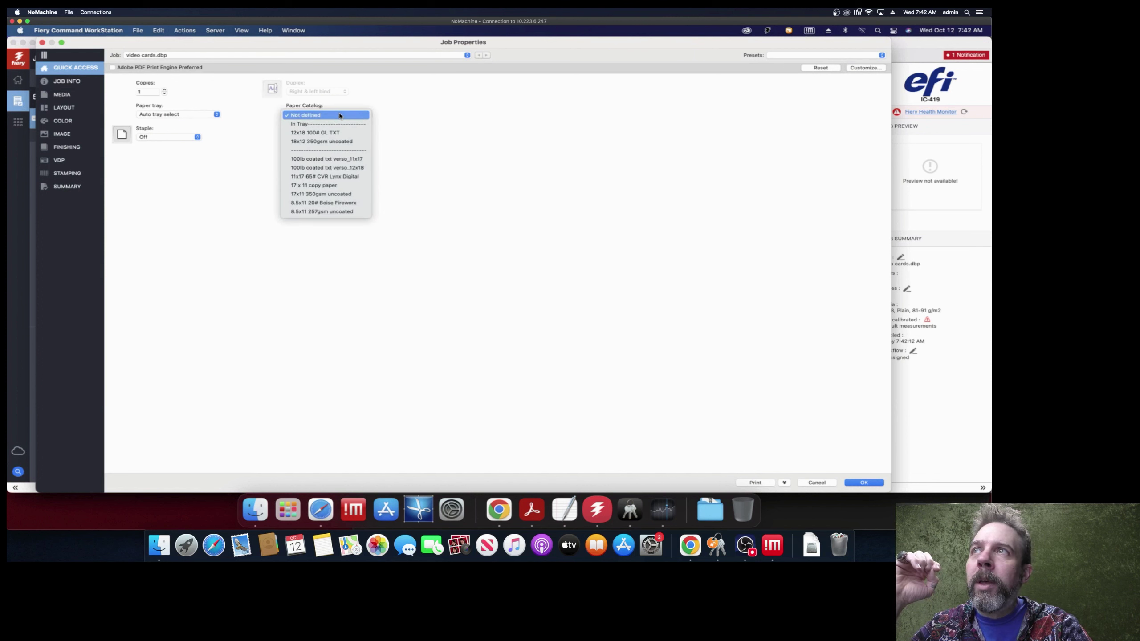
pyautogui.click(293, 143)
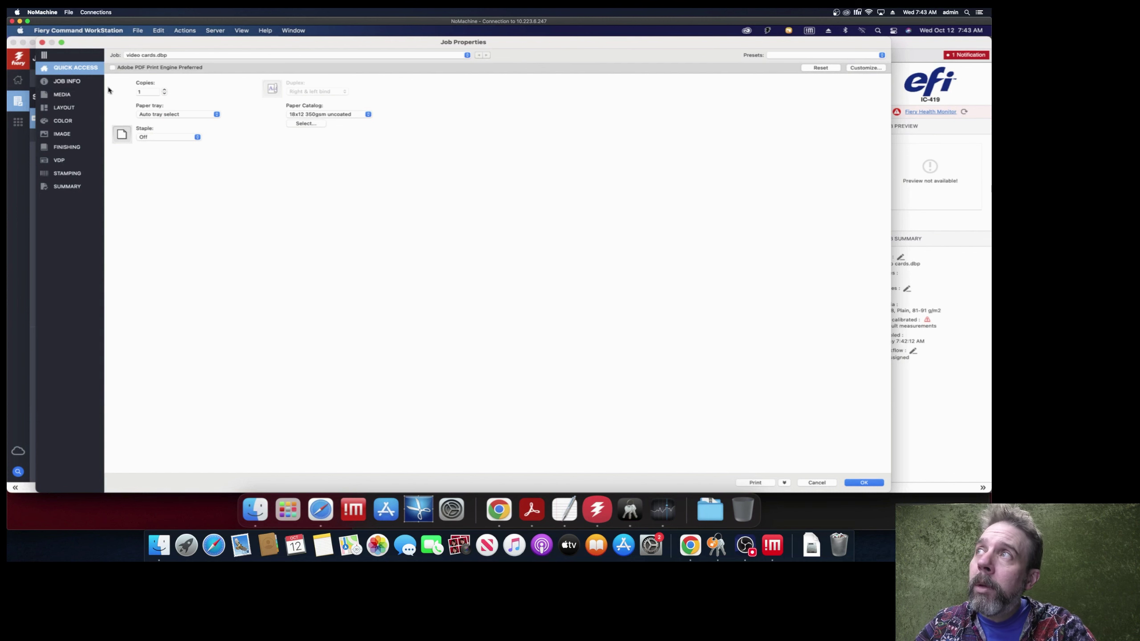
# Check the job info, media and layout properties of "video cards.dbp" and print the job
pyautogui.click(67, 82)
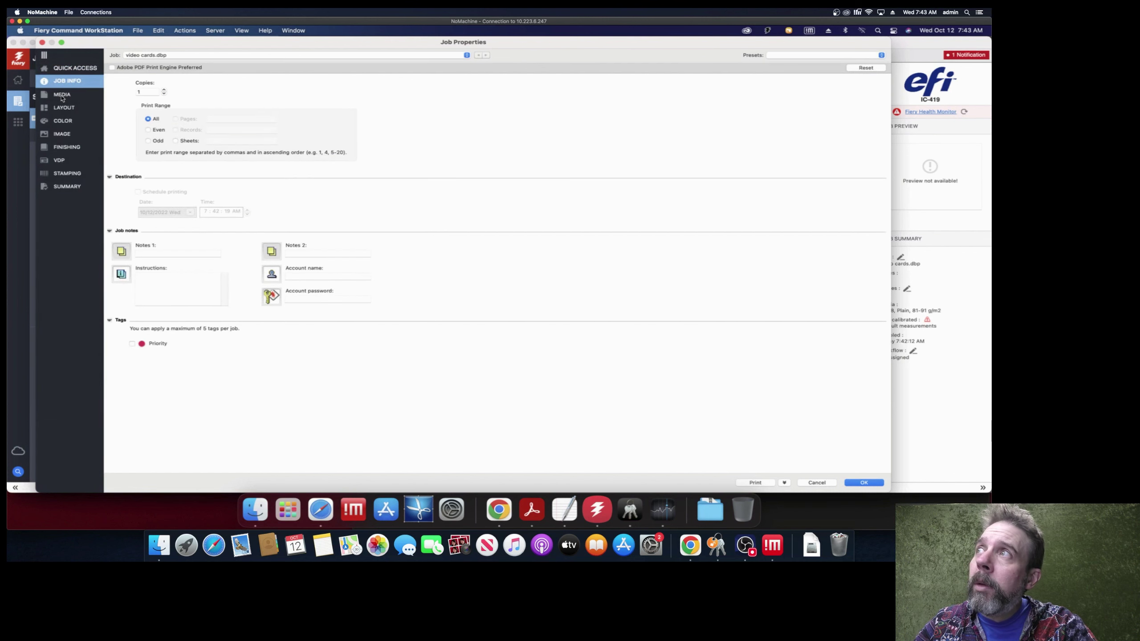
pyautogui.click(62, 95)
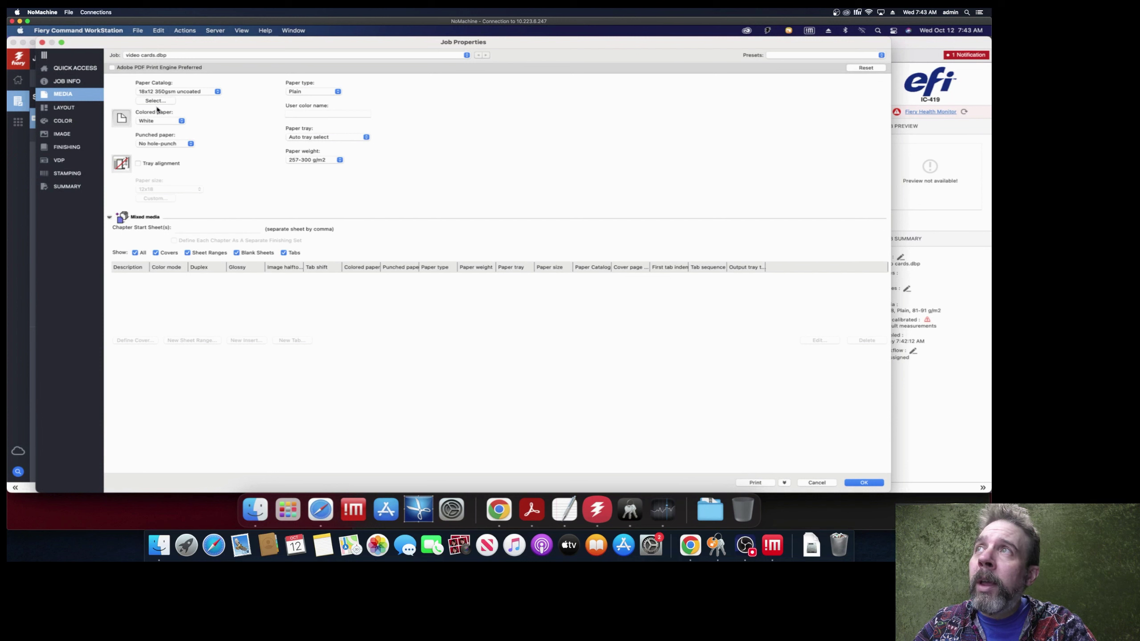
pyautogui.click(70, 107)
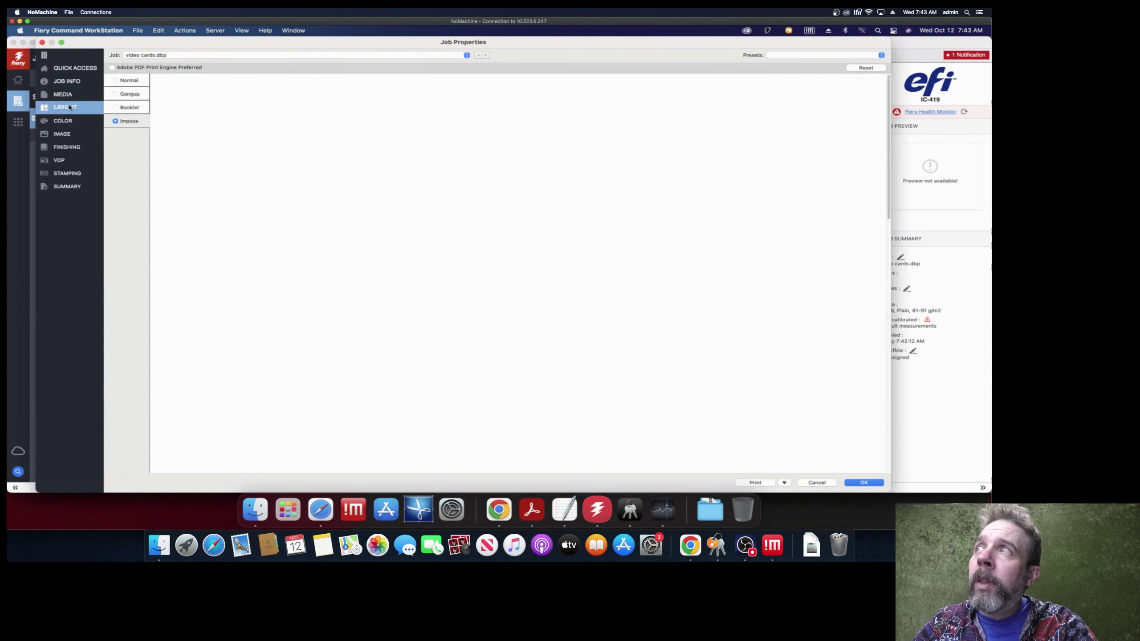
pyautogui.click(71, 68)
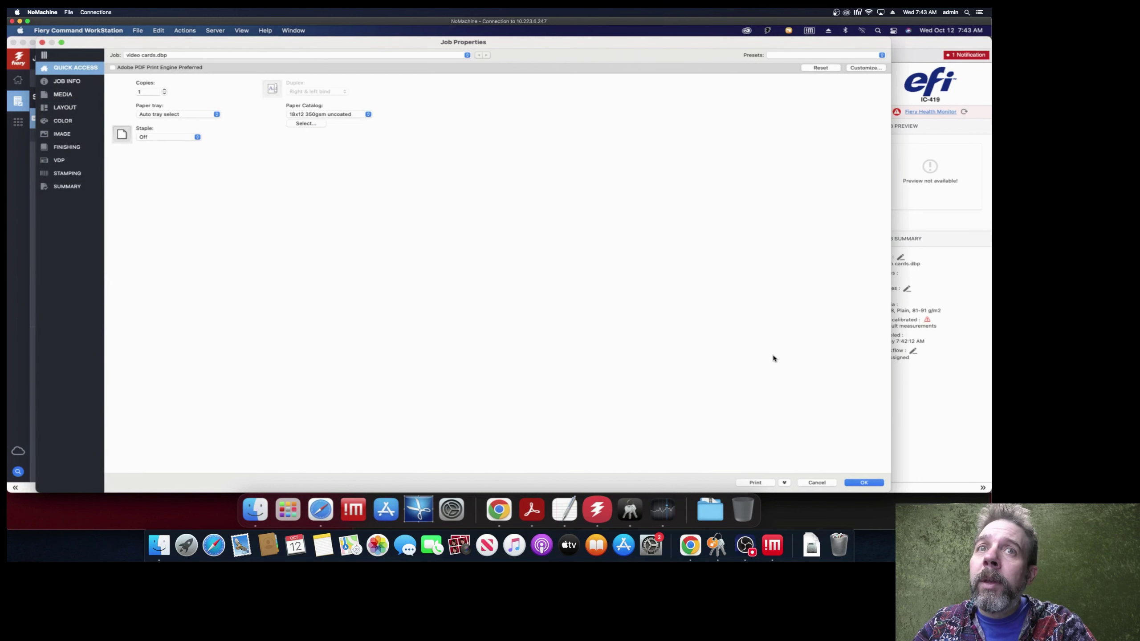
pyautogui.click(755, 483)
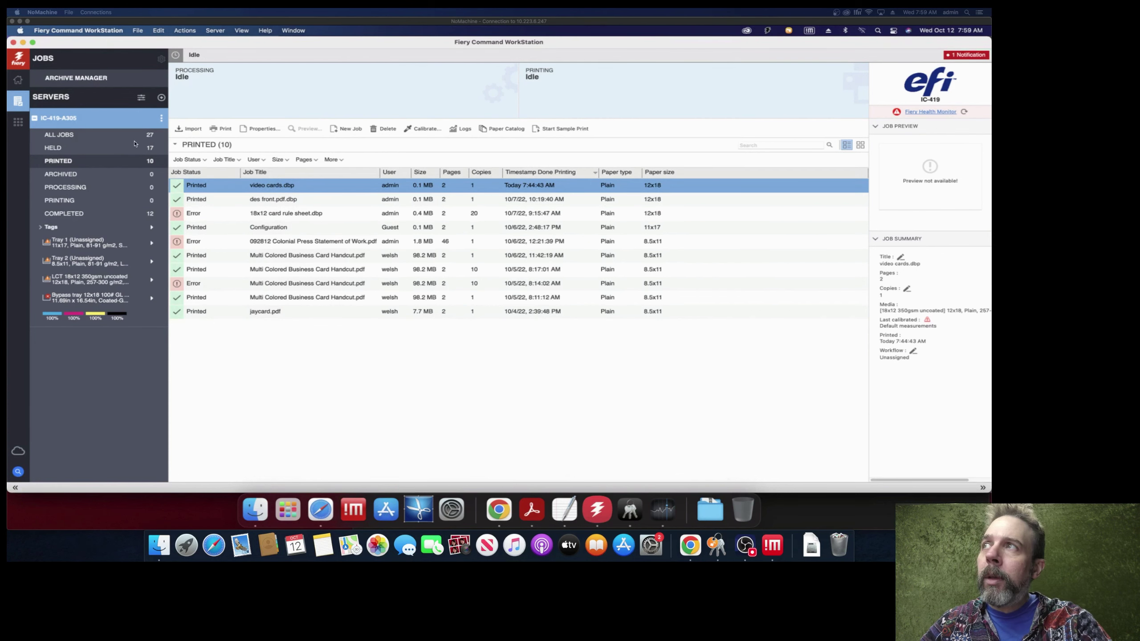
# Put the printed job "video cards.dbp" back on hold
pyautogui.click(104, 138)
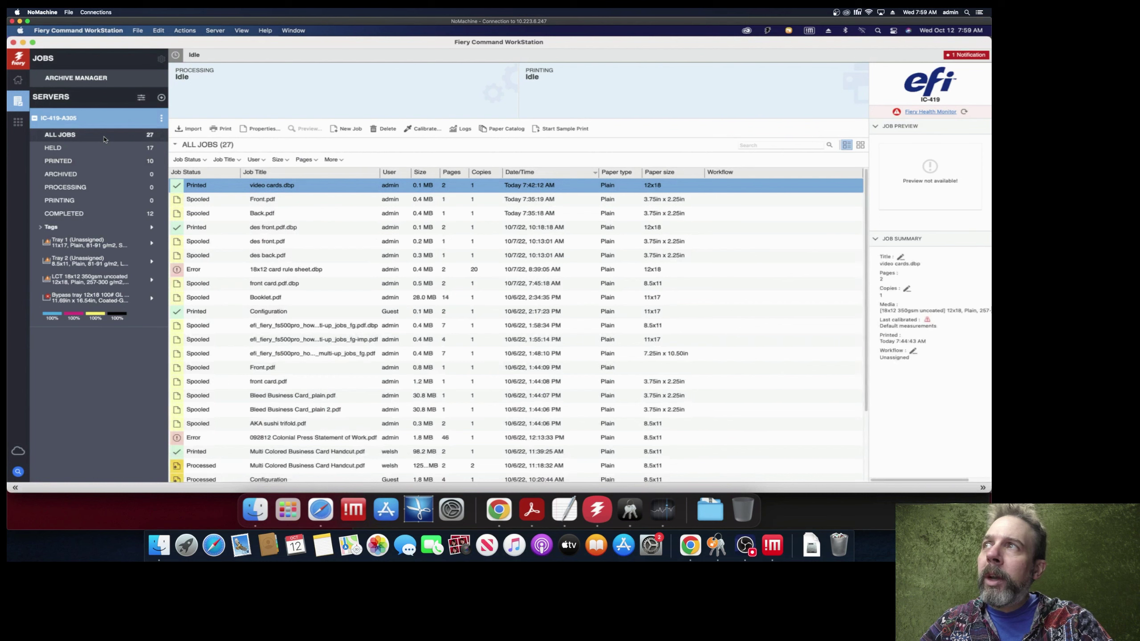
pyautogui.click(75, 163)
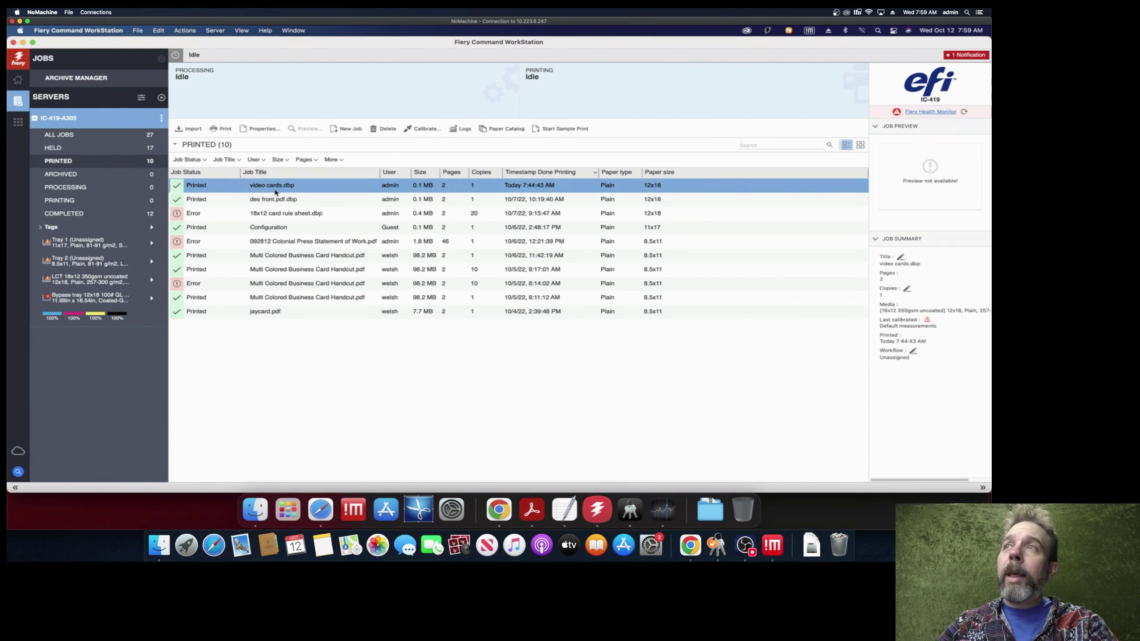
pyautogui.rightClick(276, 190)
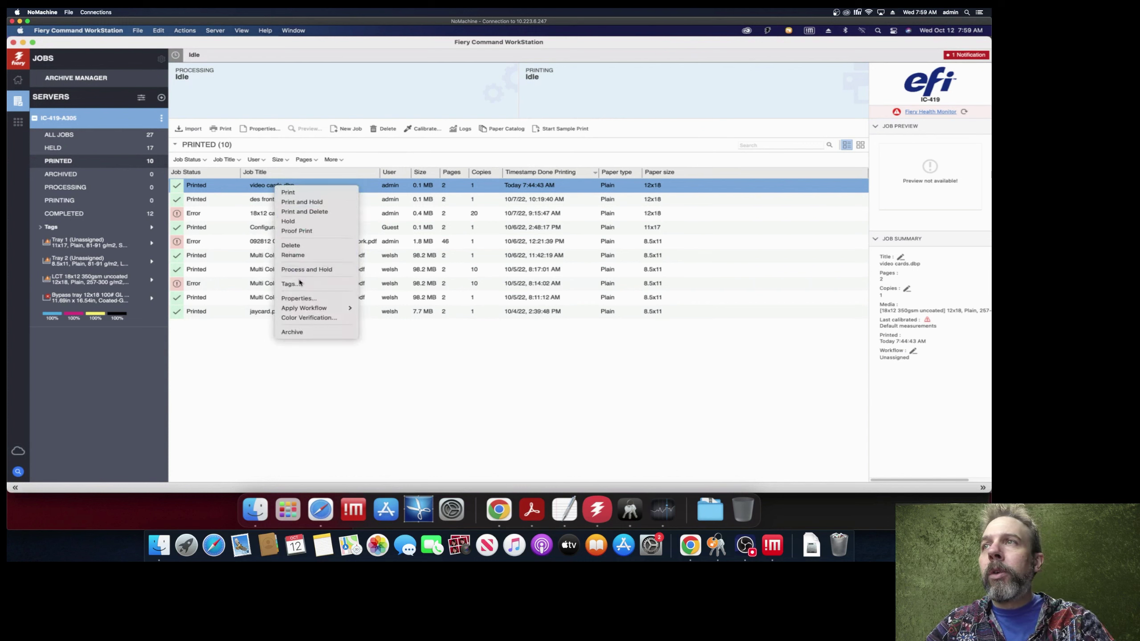
pyautogui.click(304, 222)
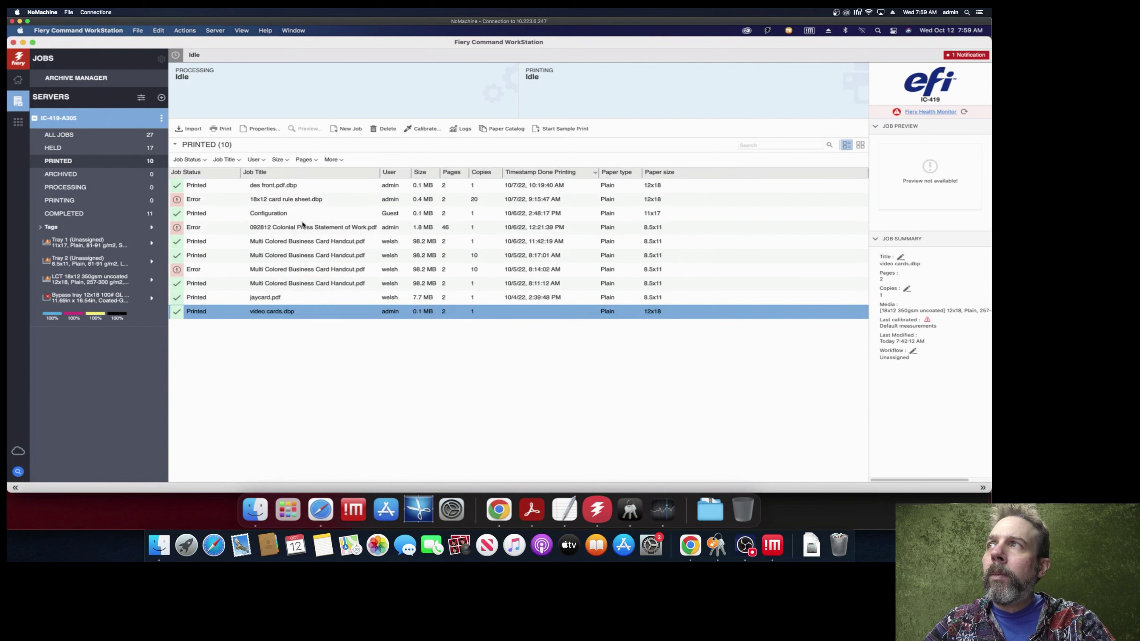
# Reopen "video cards.dbp" in Impose and inspect the sheet's media and custom paper size settings without changing them
pyautogui.click(114, 140)
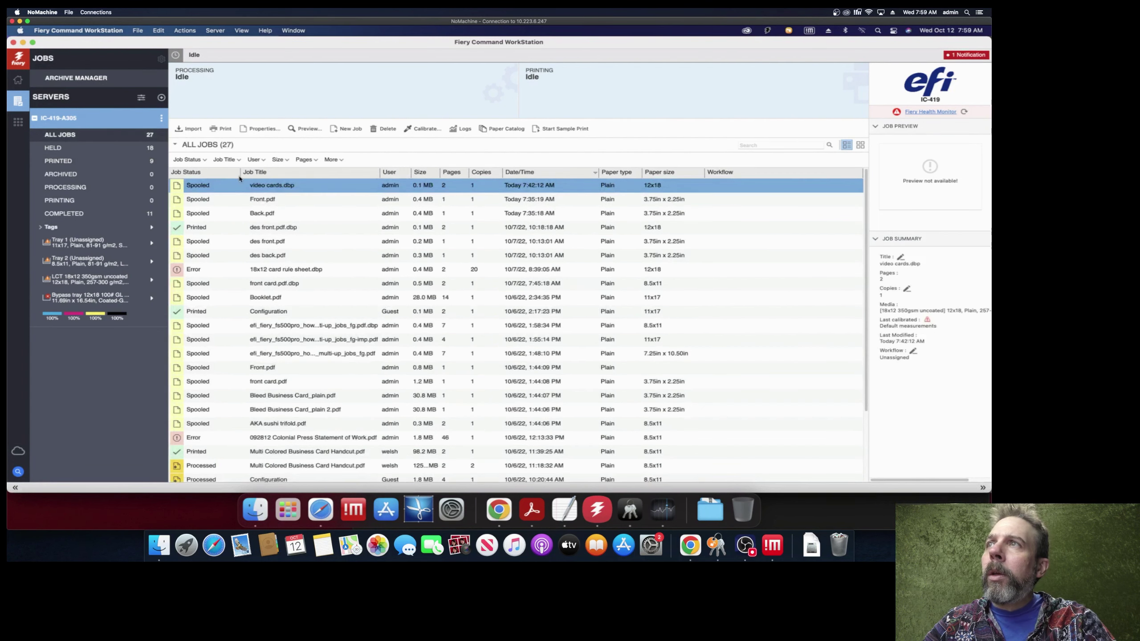
pyautogui.rightClick(275, 189)
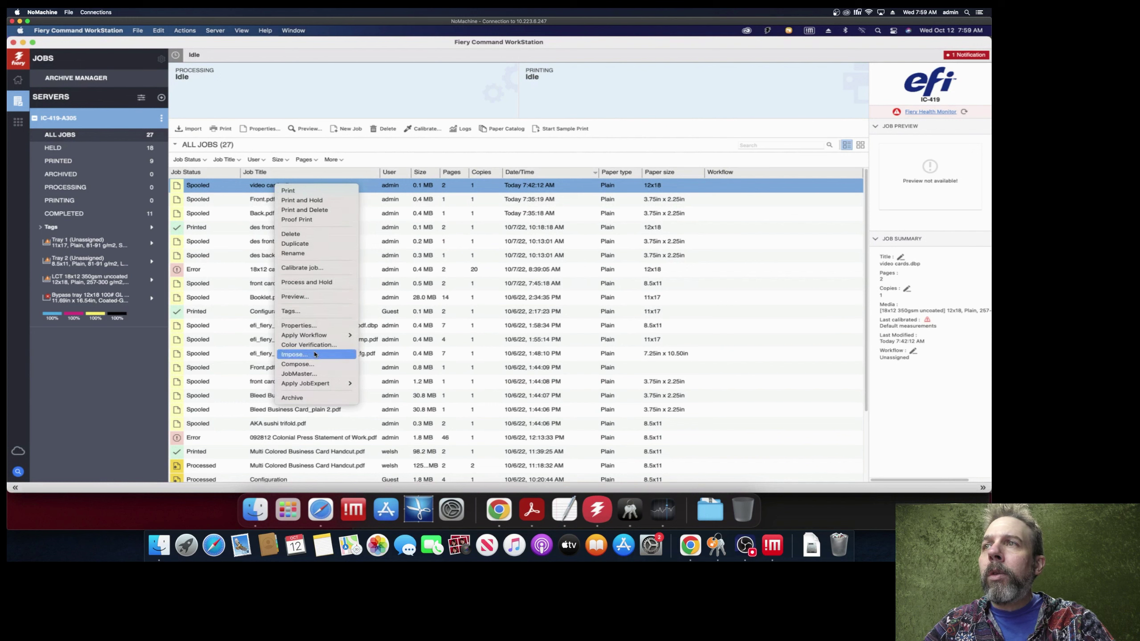
pyautogui.click(315, 356)
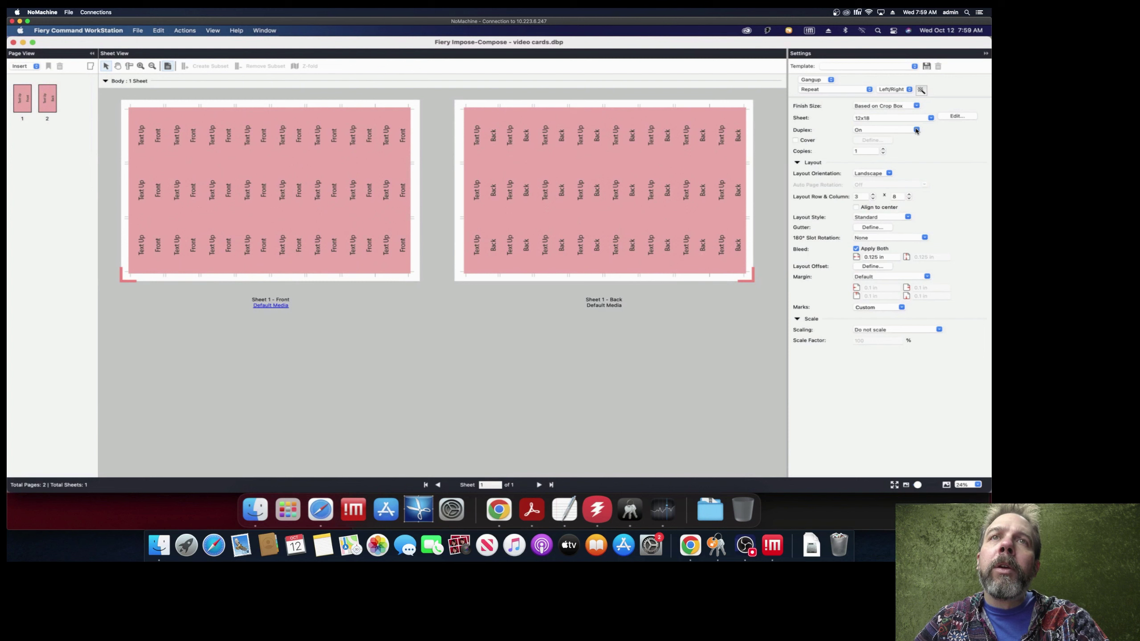
pyautogui.click(954, 116)
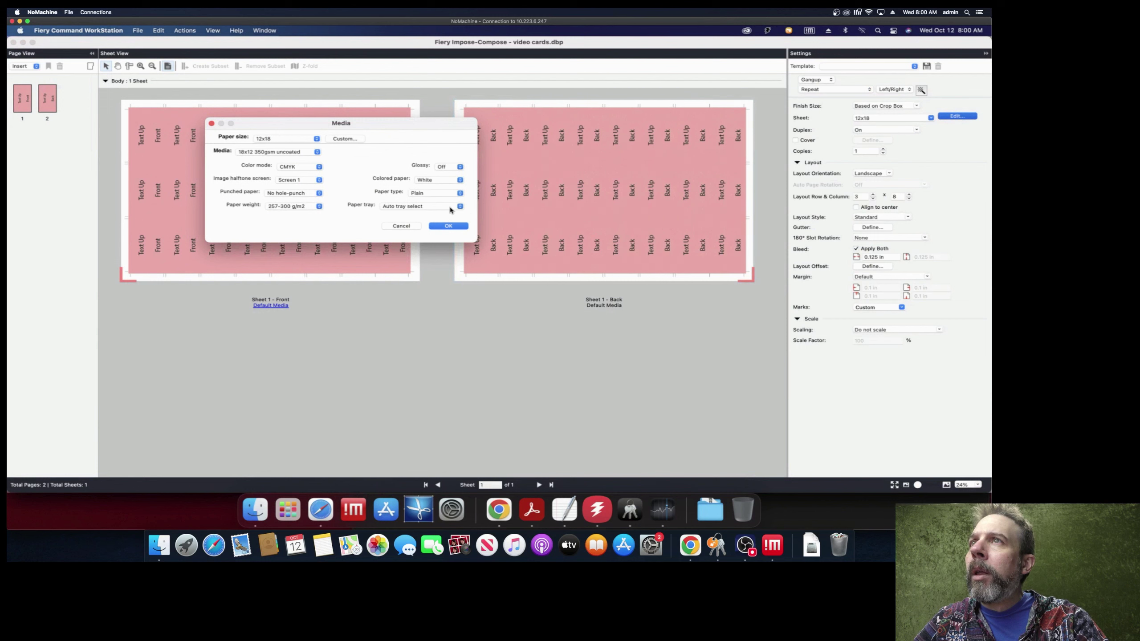
pyautogui.click(344, 139)
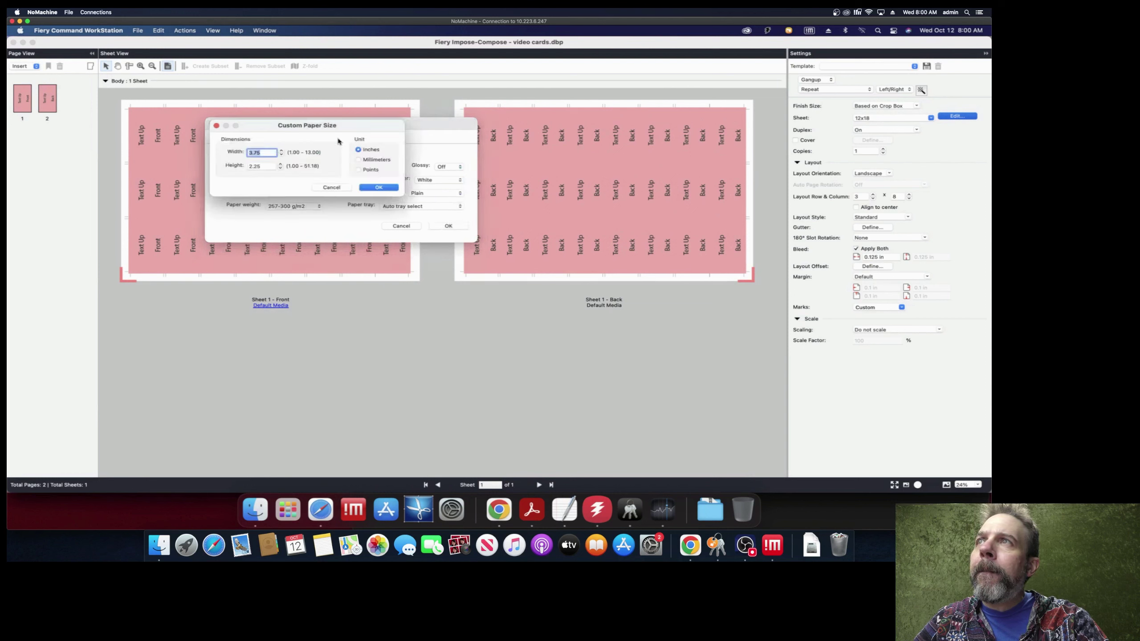
pyautogui.click(331, 189)
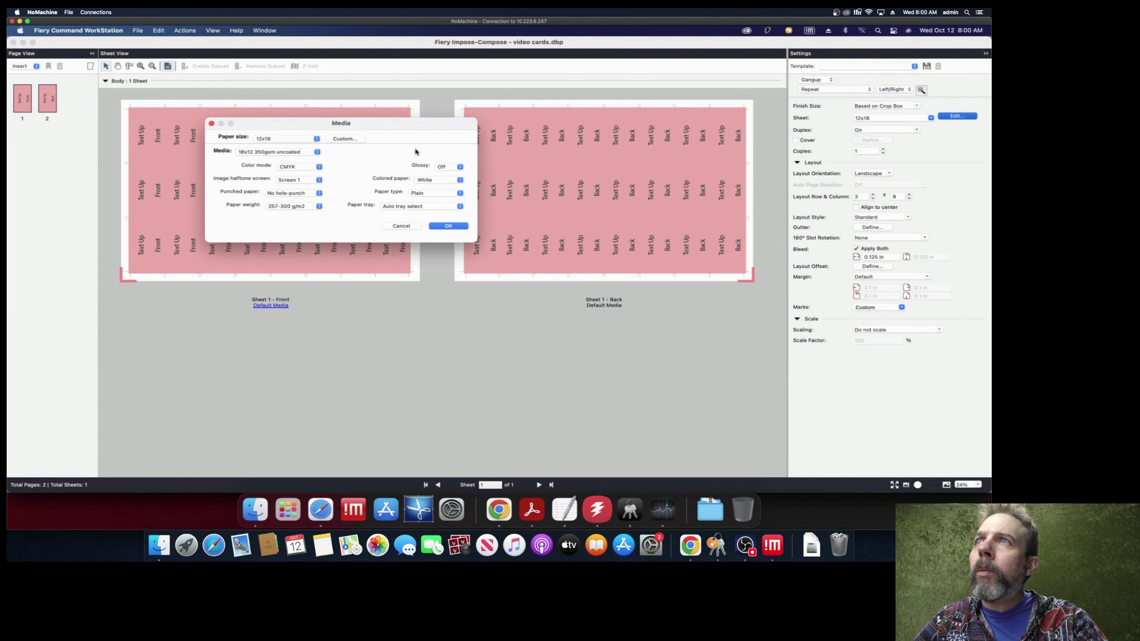
pyautogui.click(400, 226)
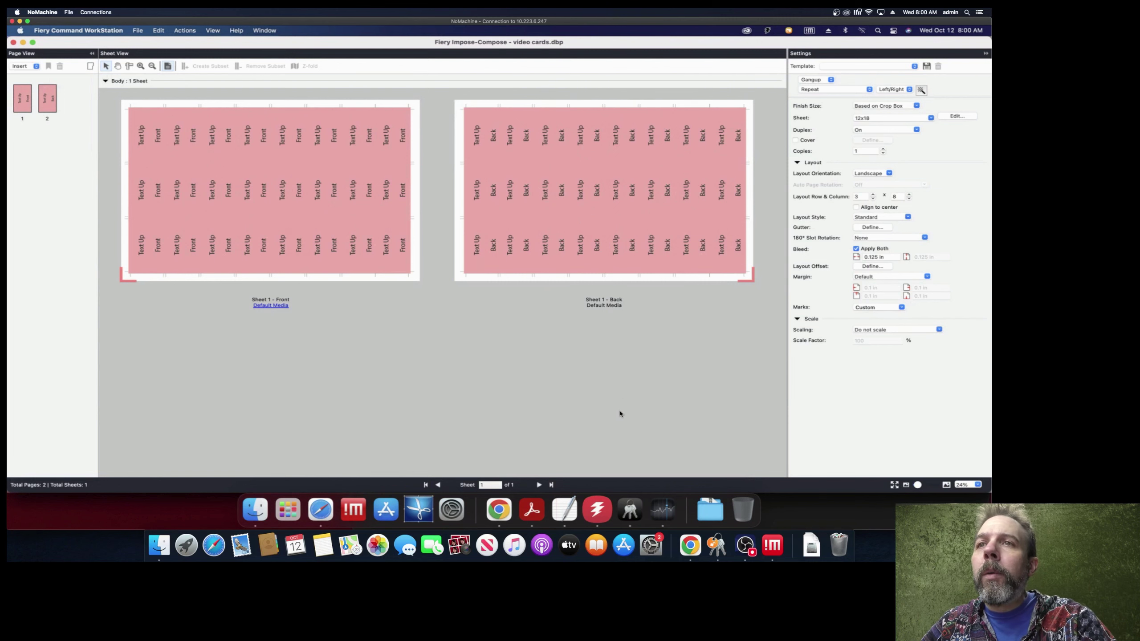
# Switch to Acrobat and rotate the page of Back.pdf clockwise 90 degrees
pyautogui.click(533, 510)
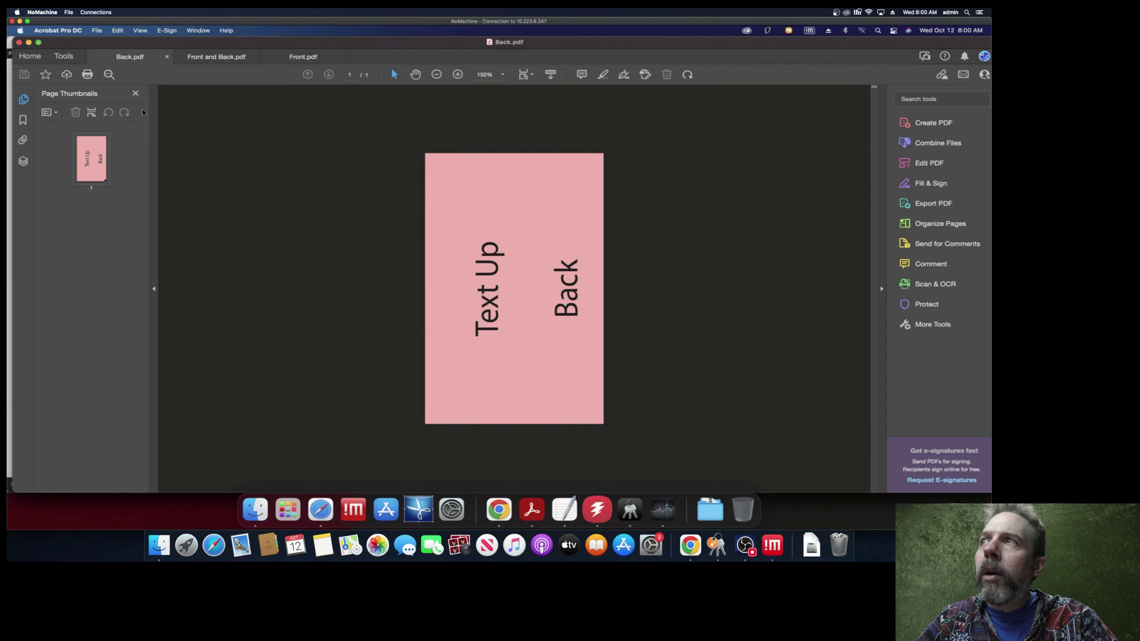
pyautogui.click(130, 144)
pyautogui.click(121, 163)
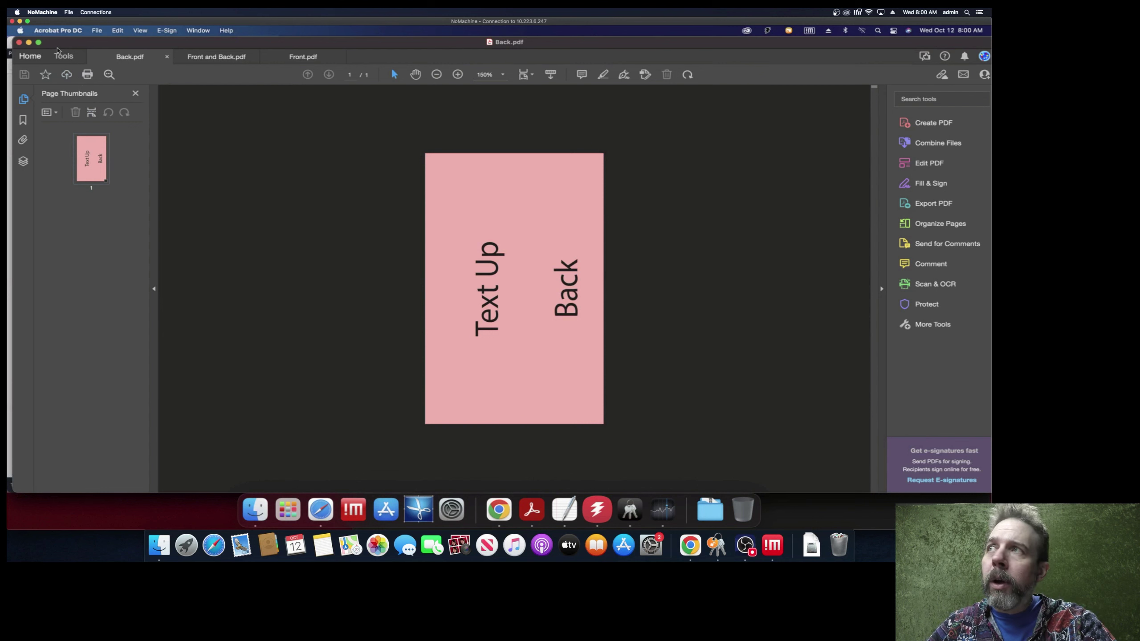
pyautogui.rightClick(96, 155)
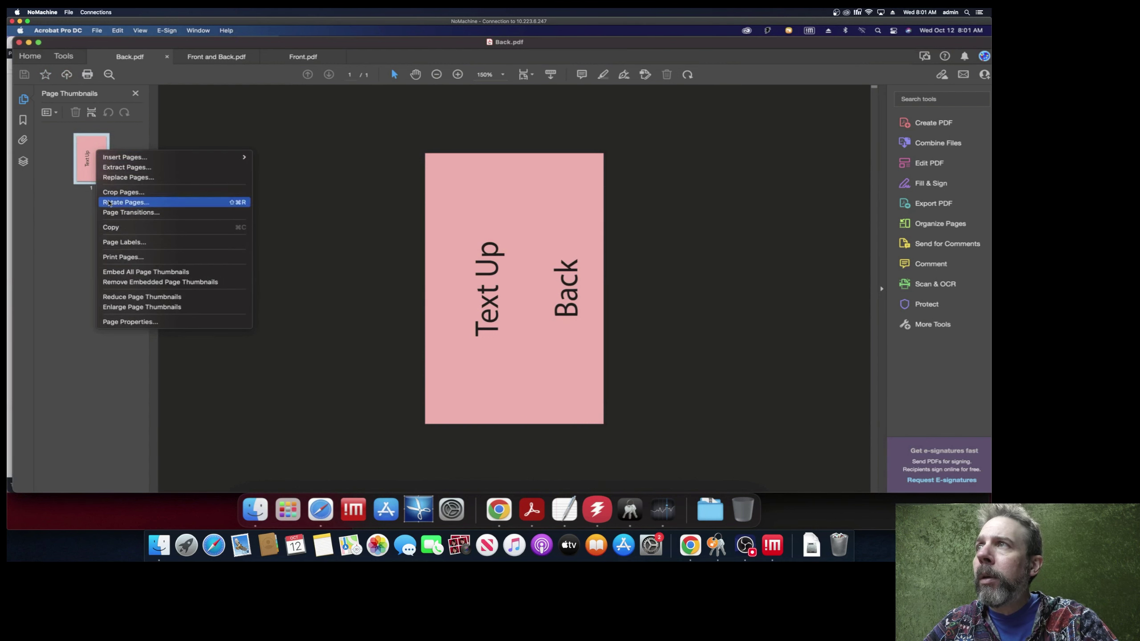
pyautogui.click(111, 202)
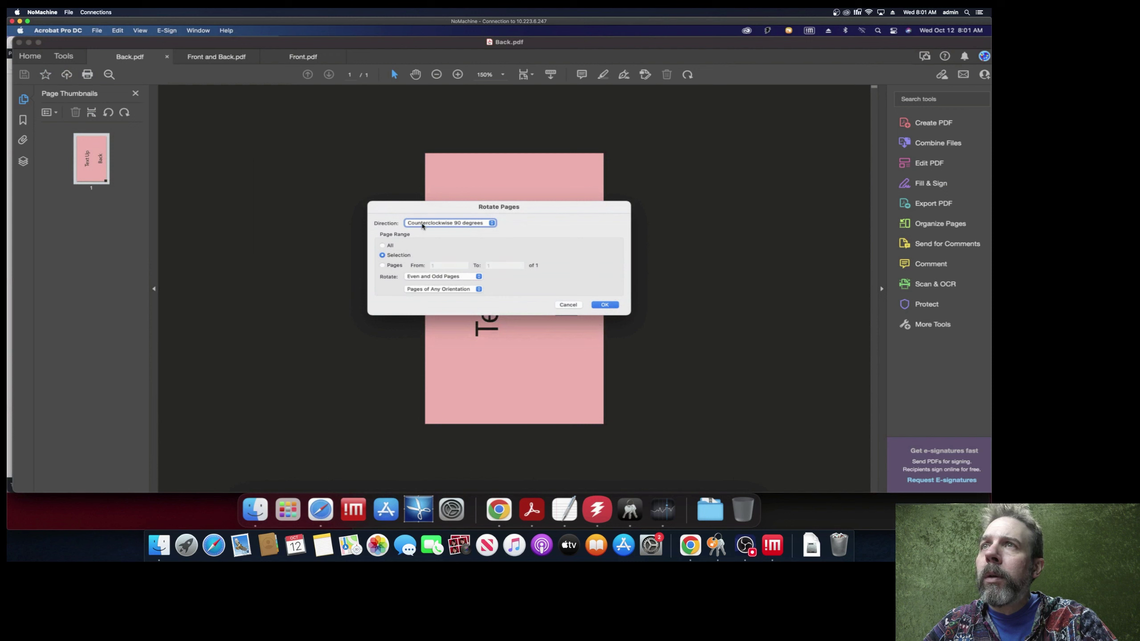
pyautogui.click(422, 225)
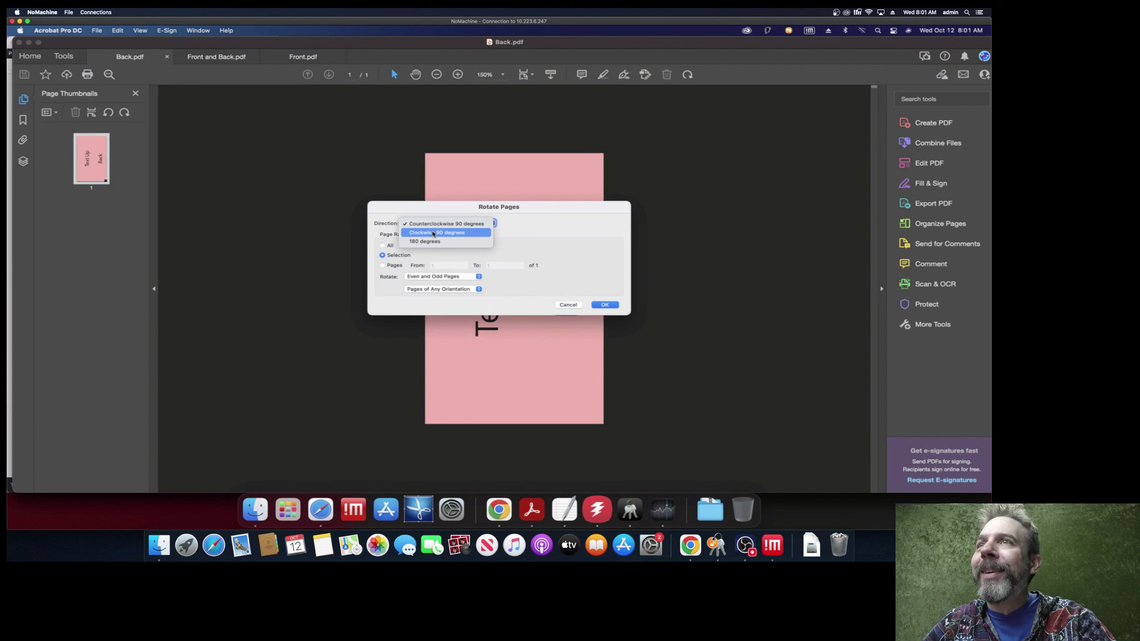
pyautogui.click(433, 232)
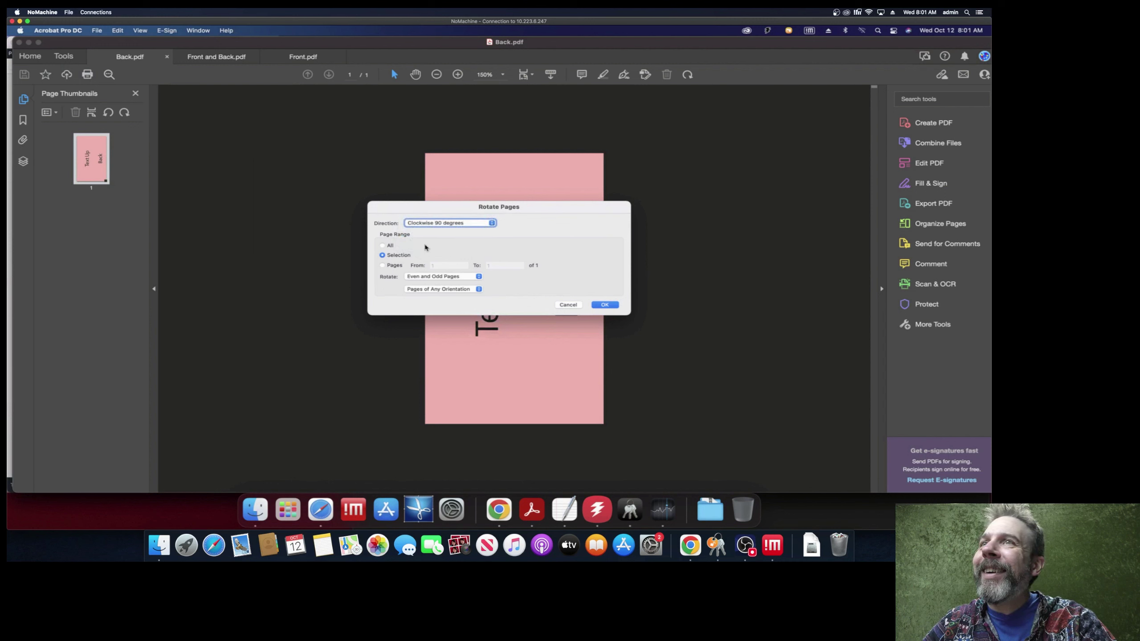
pyautogui.click(605, 305)
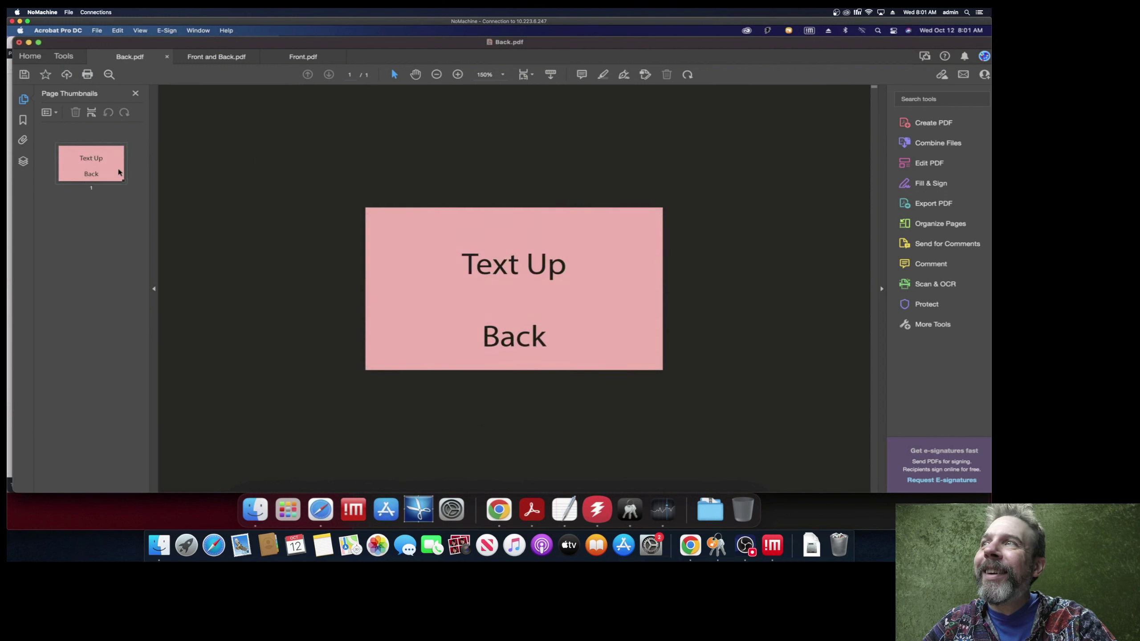
# Rotate the Back.pdf page another 90 degrees clockwise and save the file
pyautogui.rightClick(120, 172)
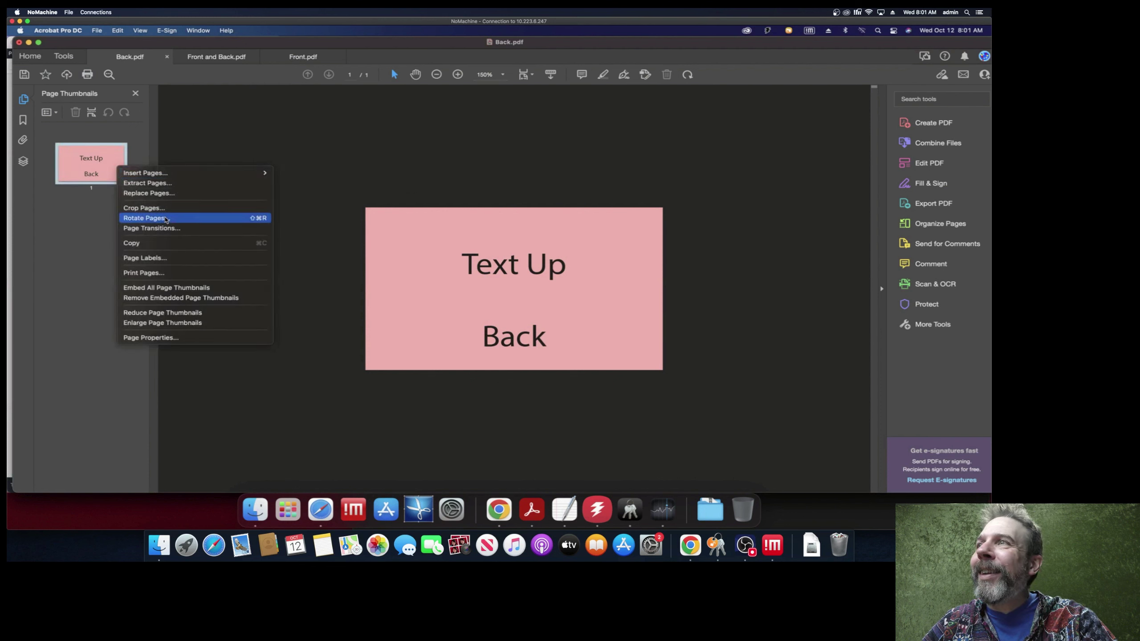
pyautogui.click(166, 219)
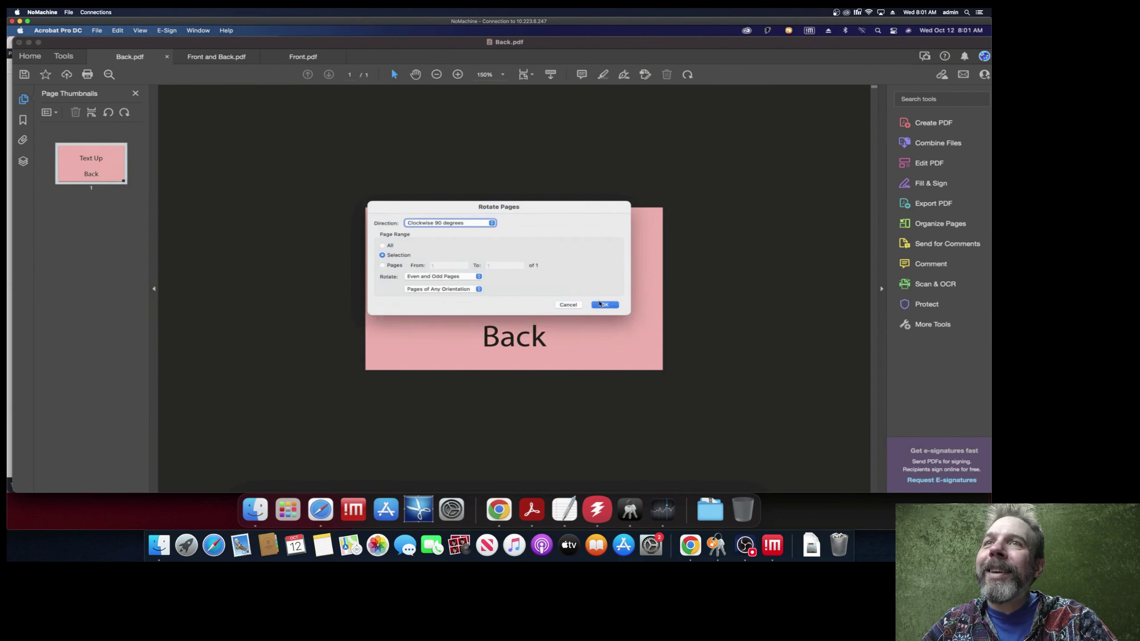
pyautogui.click(602, 305)
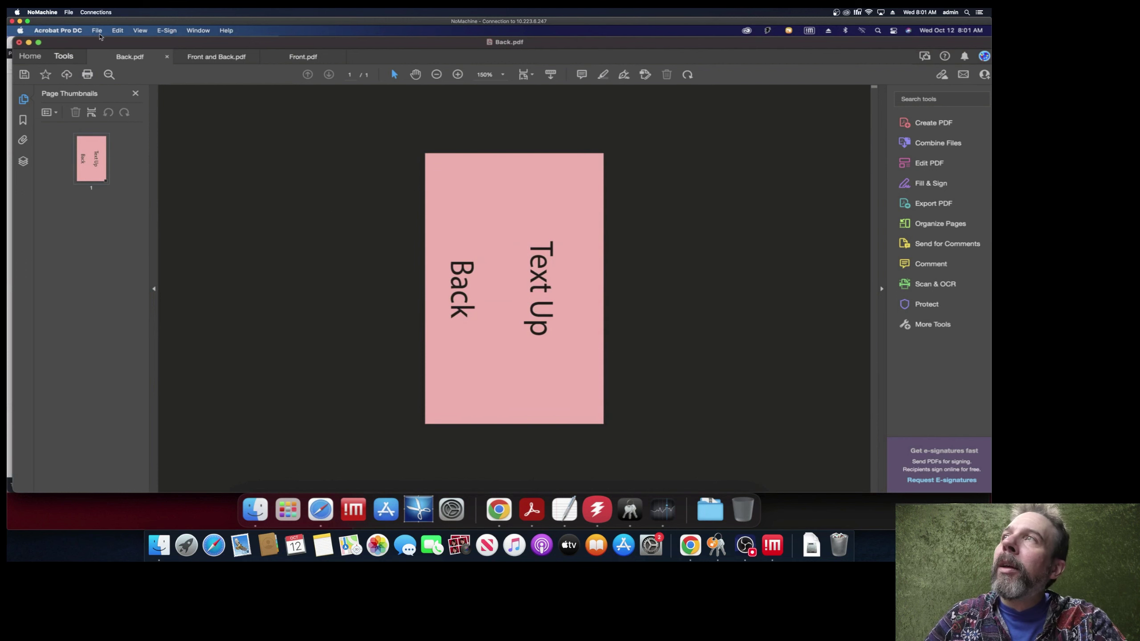
pyautogui.click(98, 32)
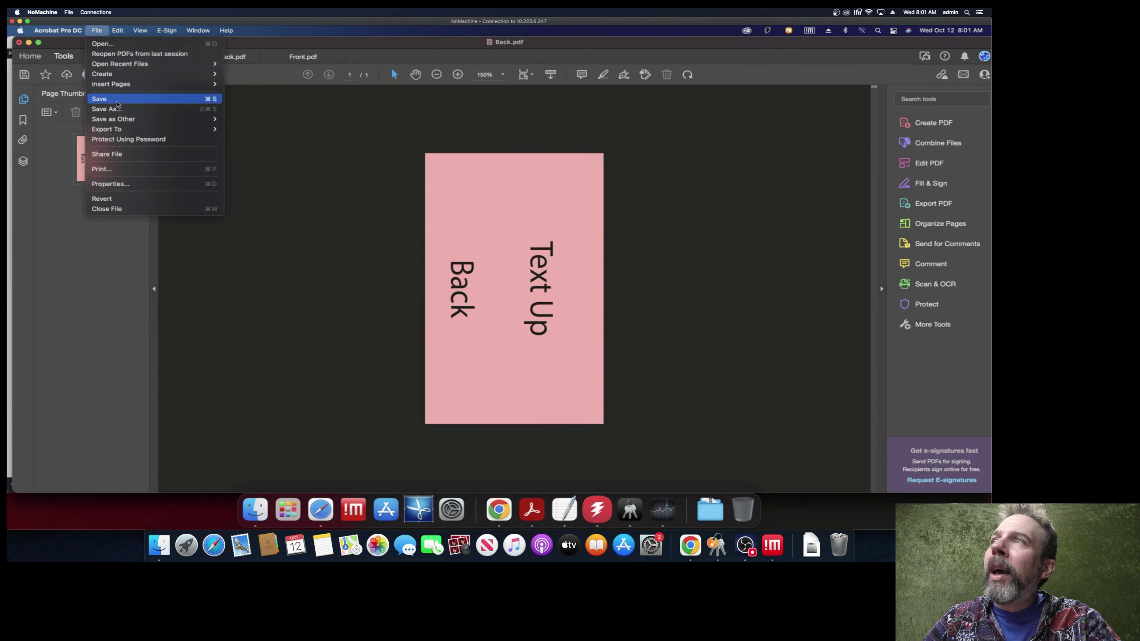
pyautogui.click(116, 103)
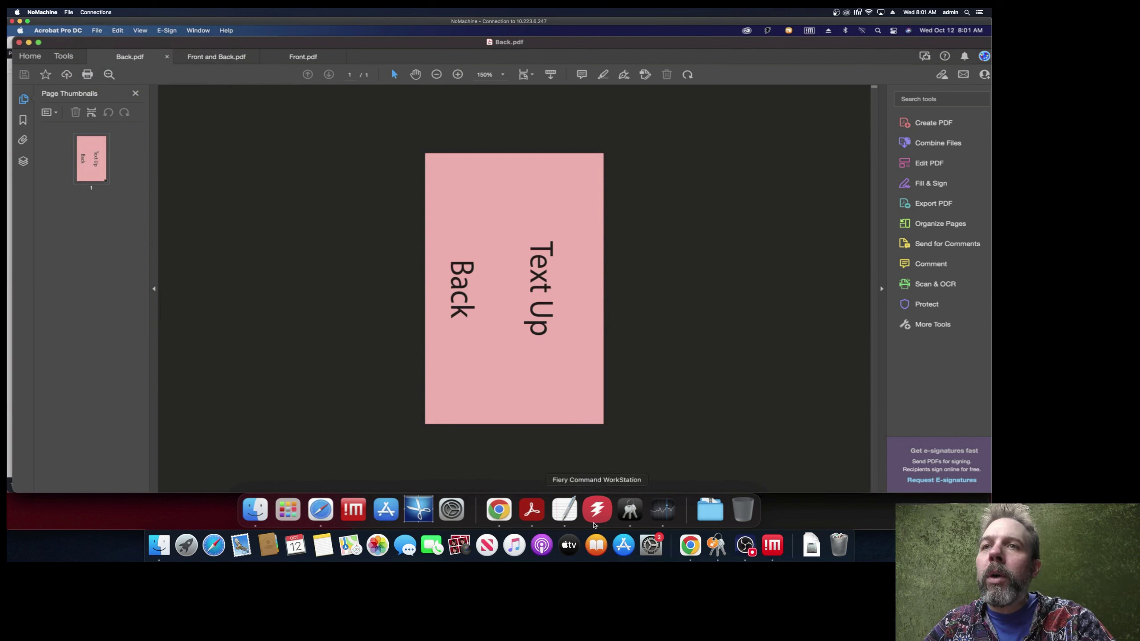
# Switch back to Fiery Impose, open page 2 of the job for editing in Acrobat, and show the page thumbnails there
pyautogui.click(602, 513)
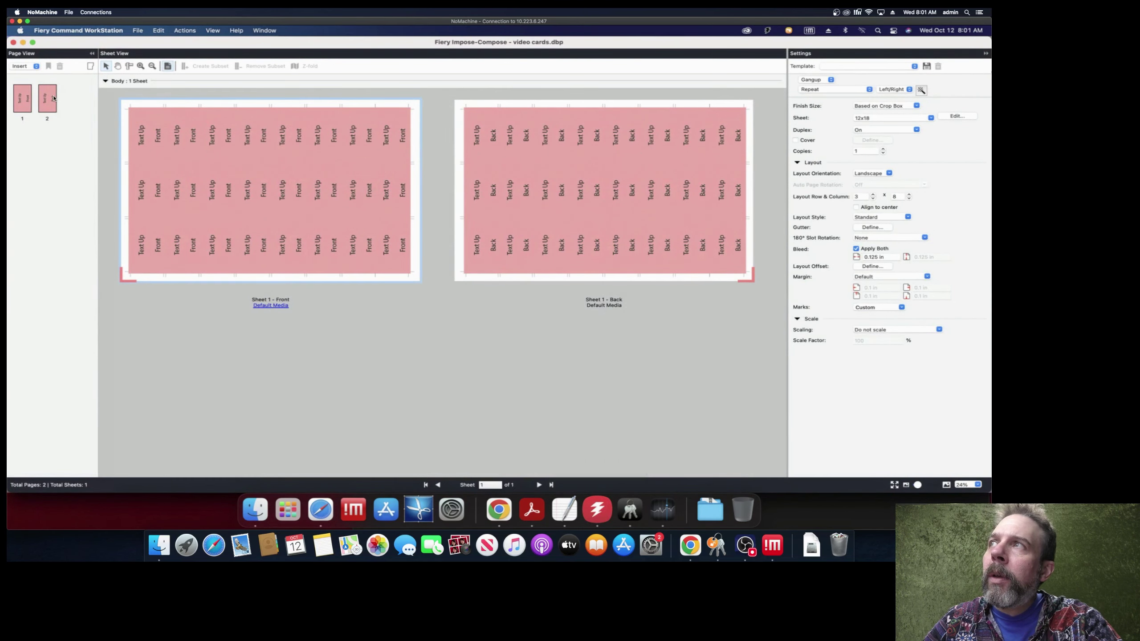
pyautogui.click(51, 100)
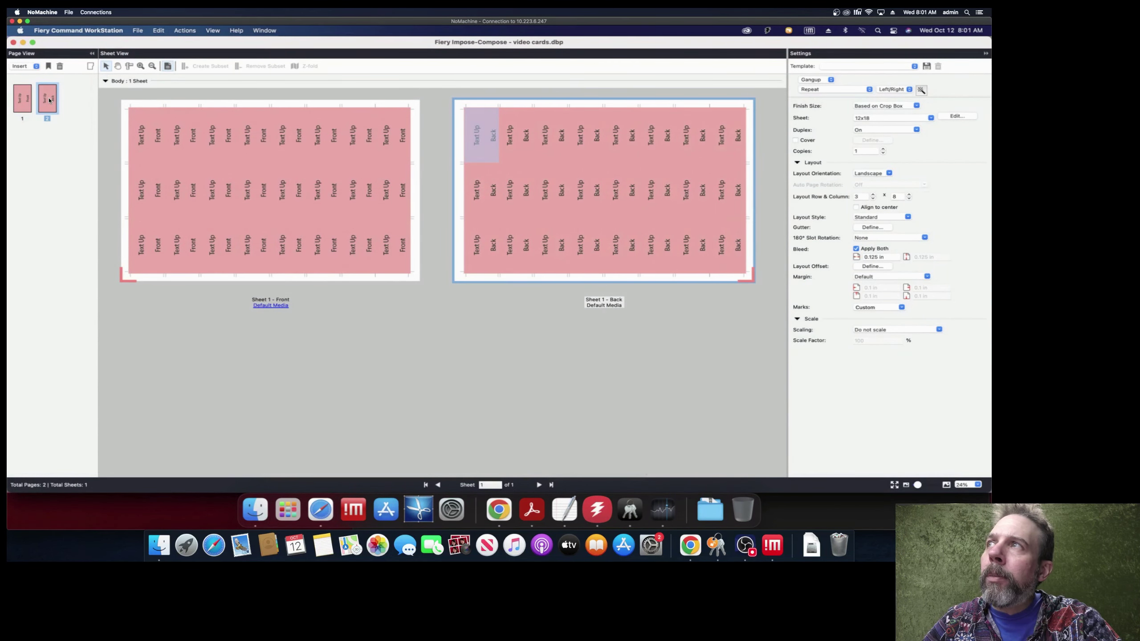
pyautogui.rightClick(50, 102)
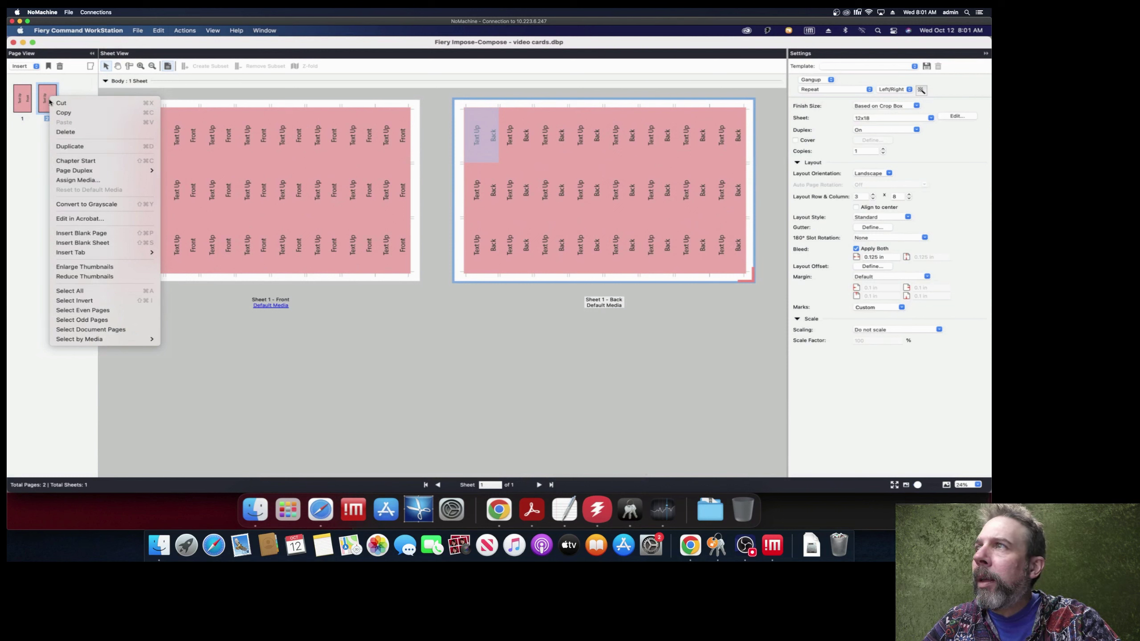
pyautogui.click(78, 219)
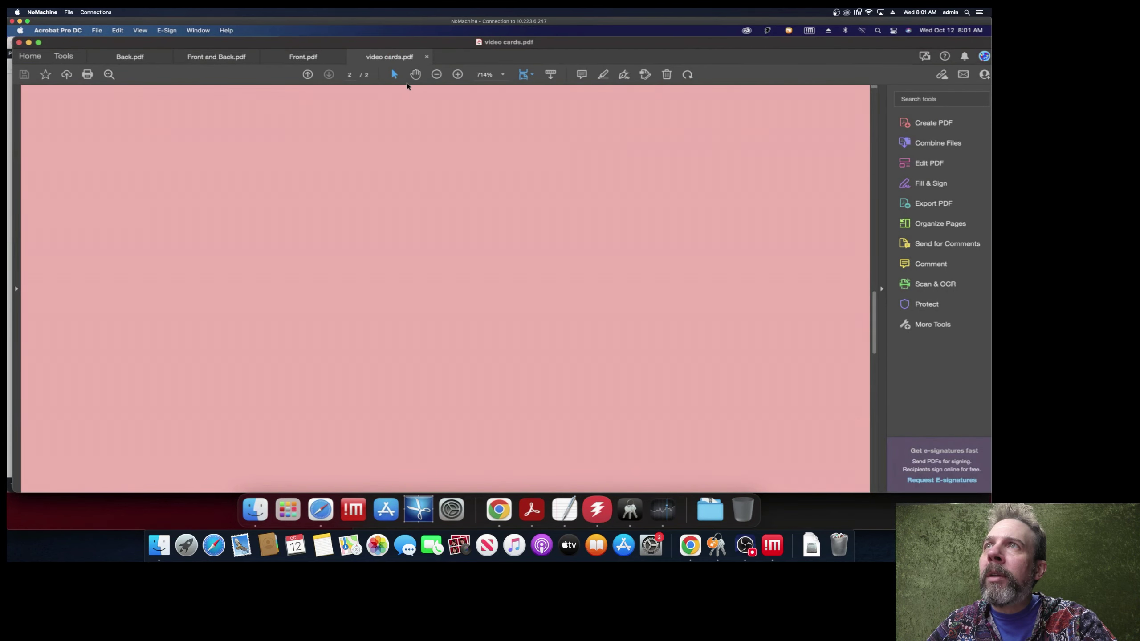
pyautogui.click(436, 74)
pyautogui.click(436, 74)
pyautogui.click(436, 75)
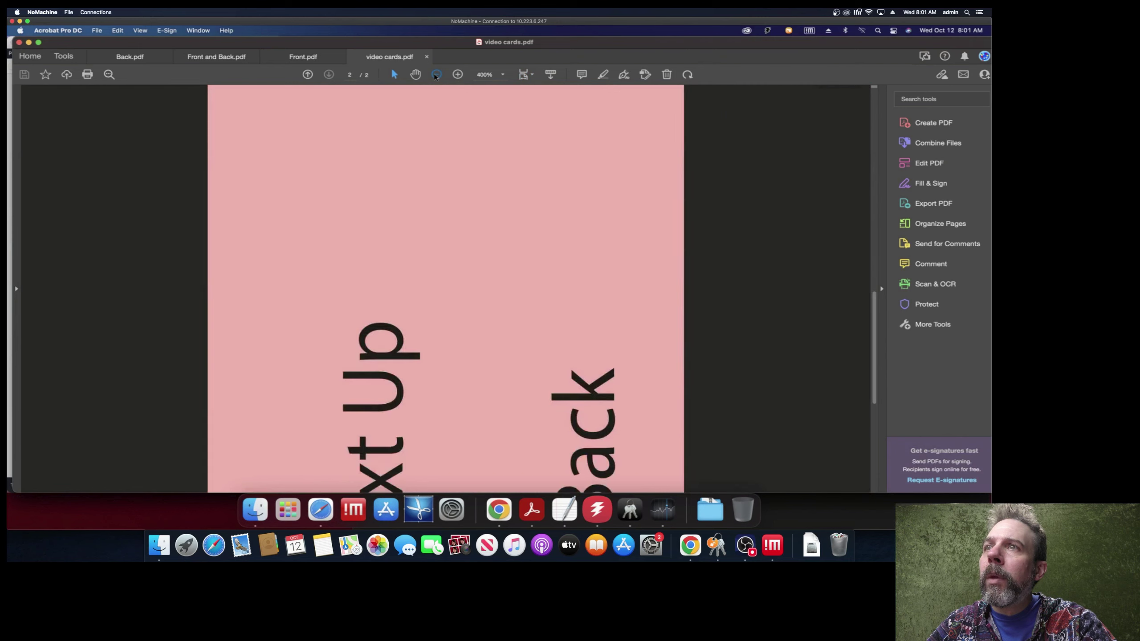
pyautogui.click(436, 74)
pyautogui.click(436, 74)
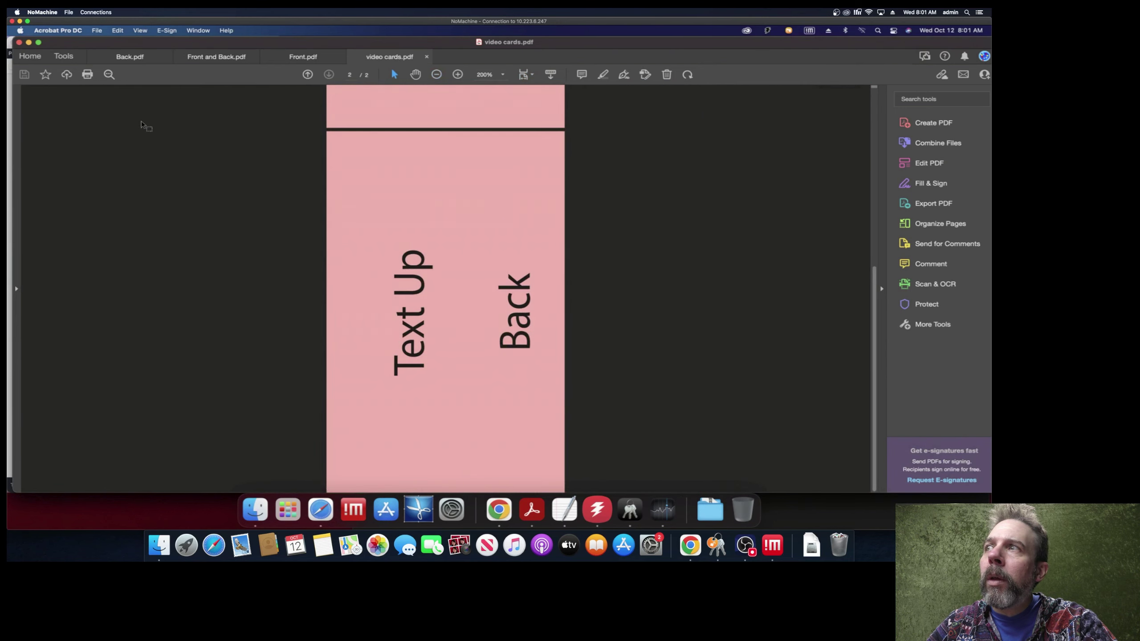
pyautogui.click(18, 293)
pyautogui.click(25, 101)
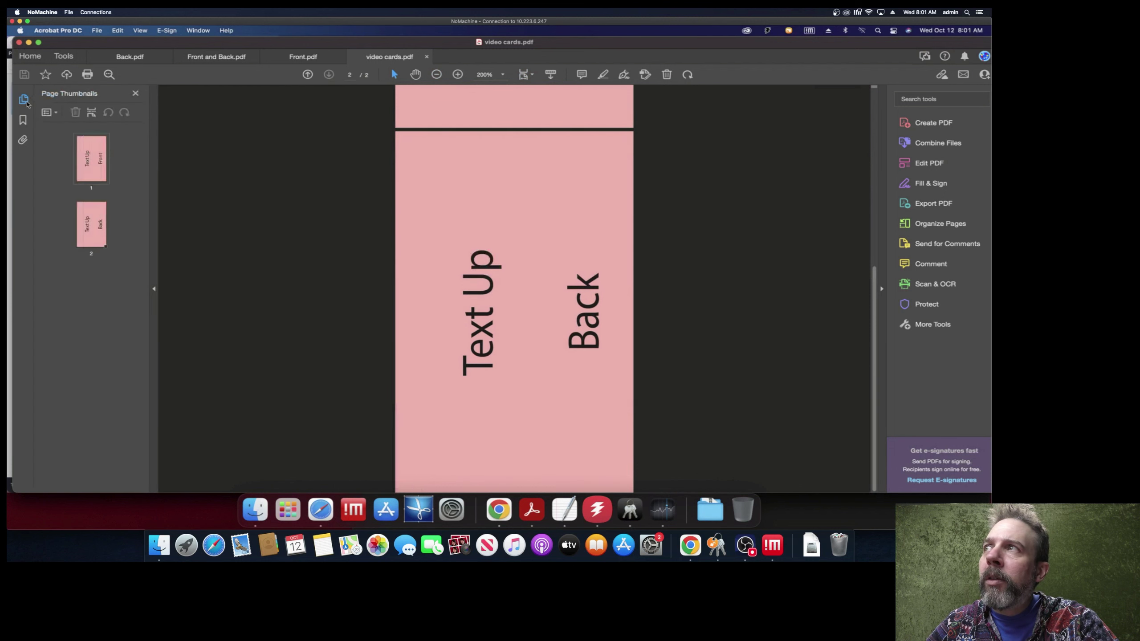
# Rotate only page 2 of video cards.pdf by 180 degrees and save the file
pyautogui.click(101, 224)
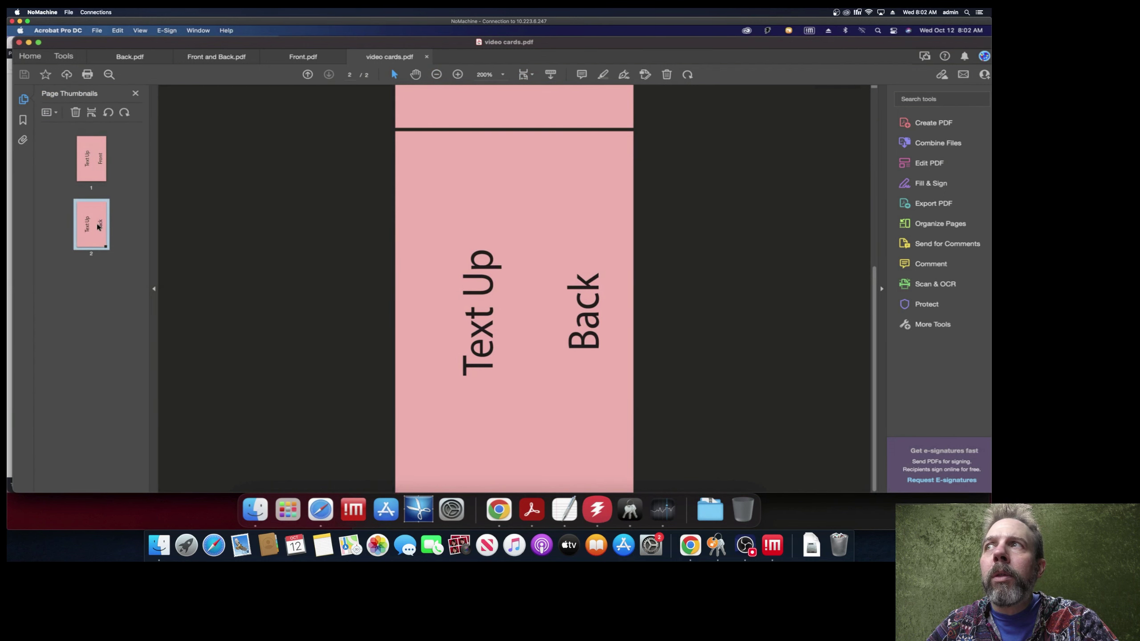
pyautogui.rightClick(99, 228)
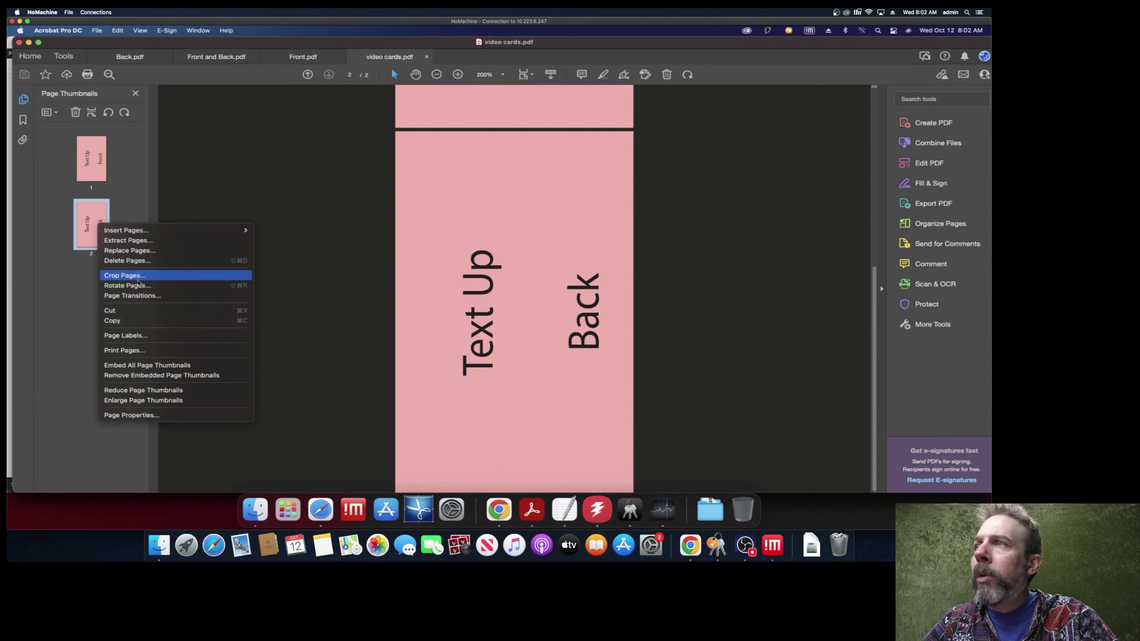
pyautogui.click(146, 286)
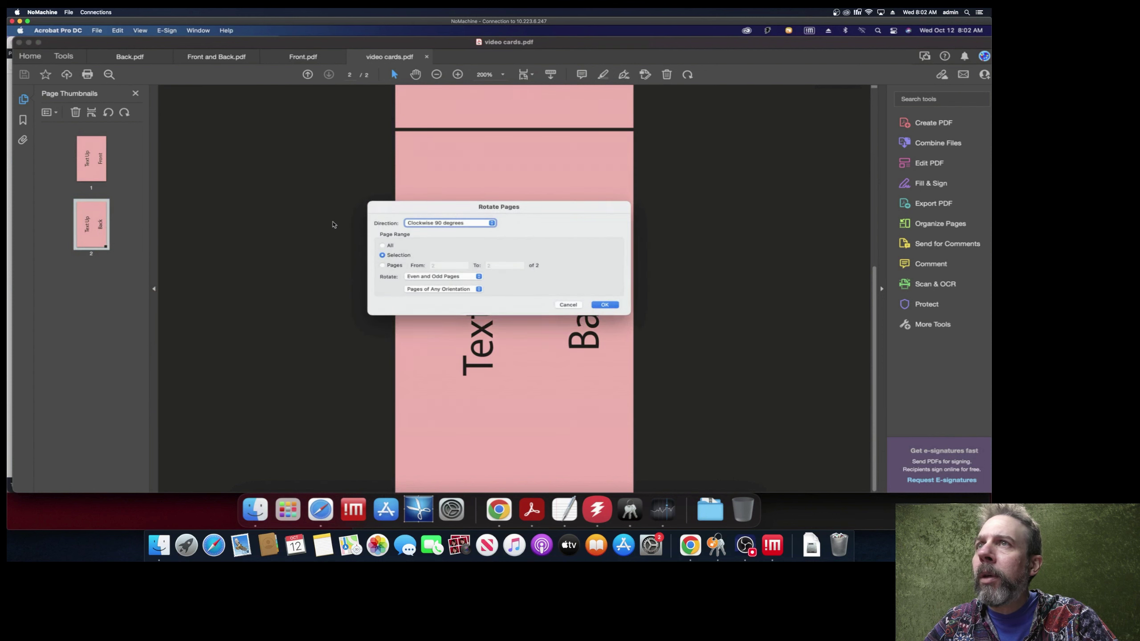
pyautogui.click(446, 223)
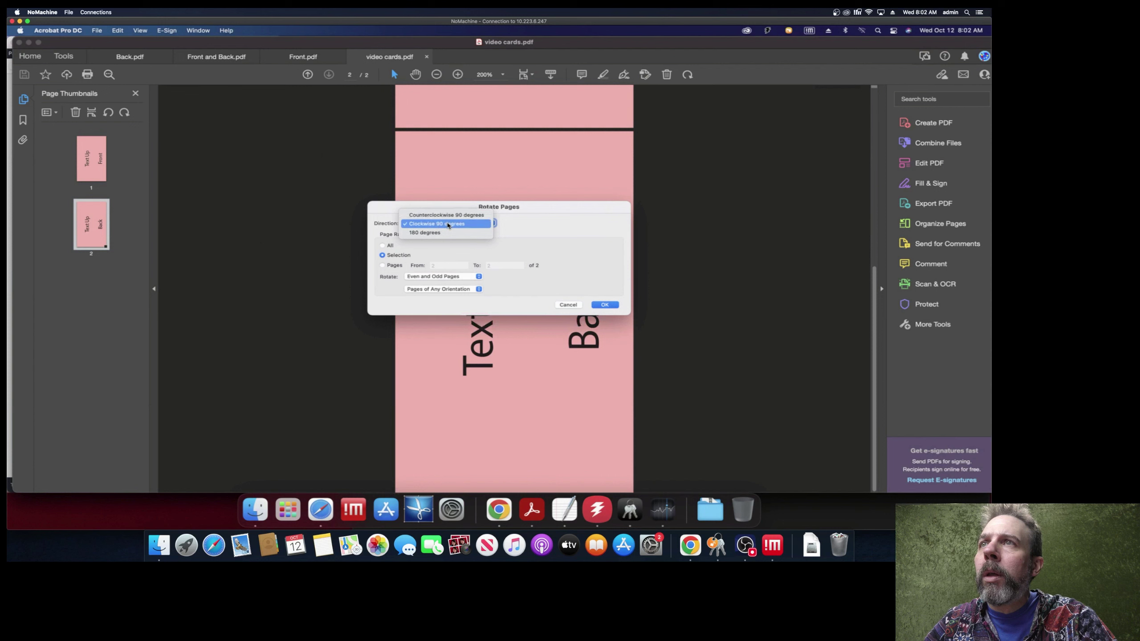
pyautogui.click(448, 224)
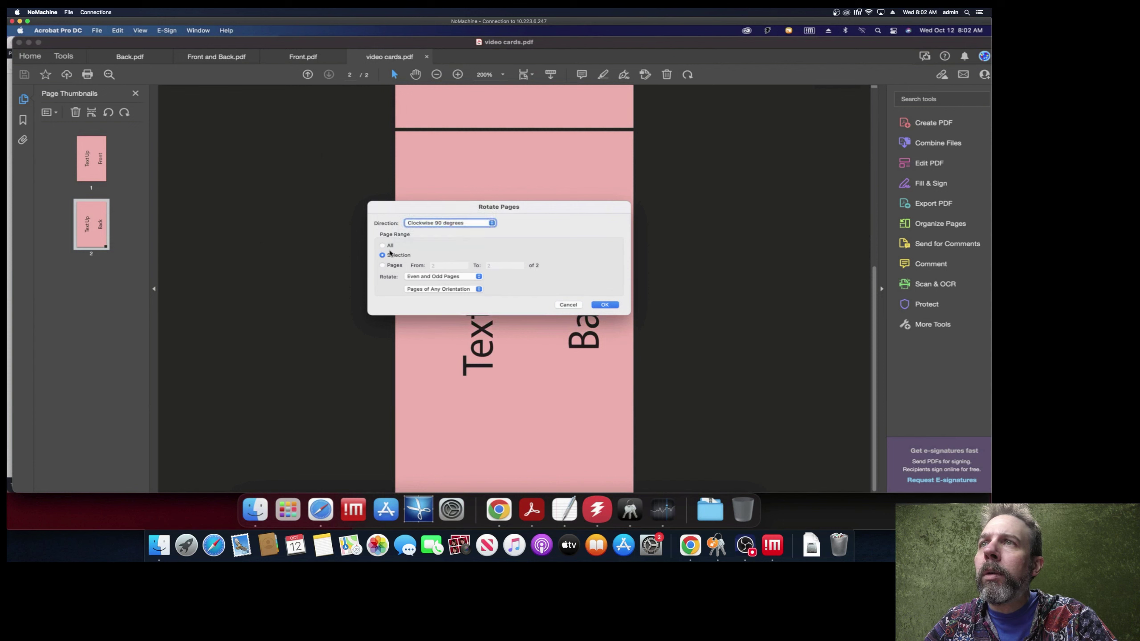
pyautogui.click(457, 224)
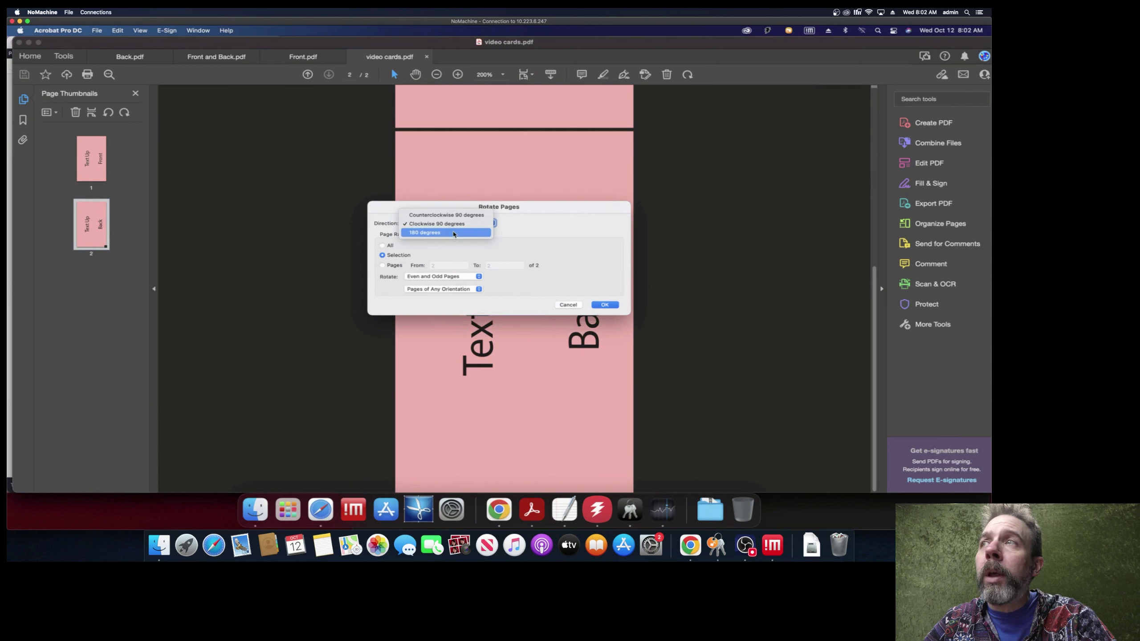
pyautogui.click(452, 233)
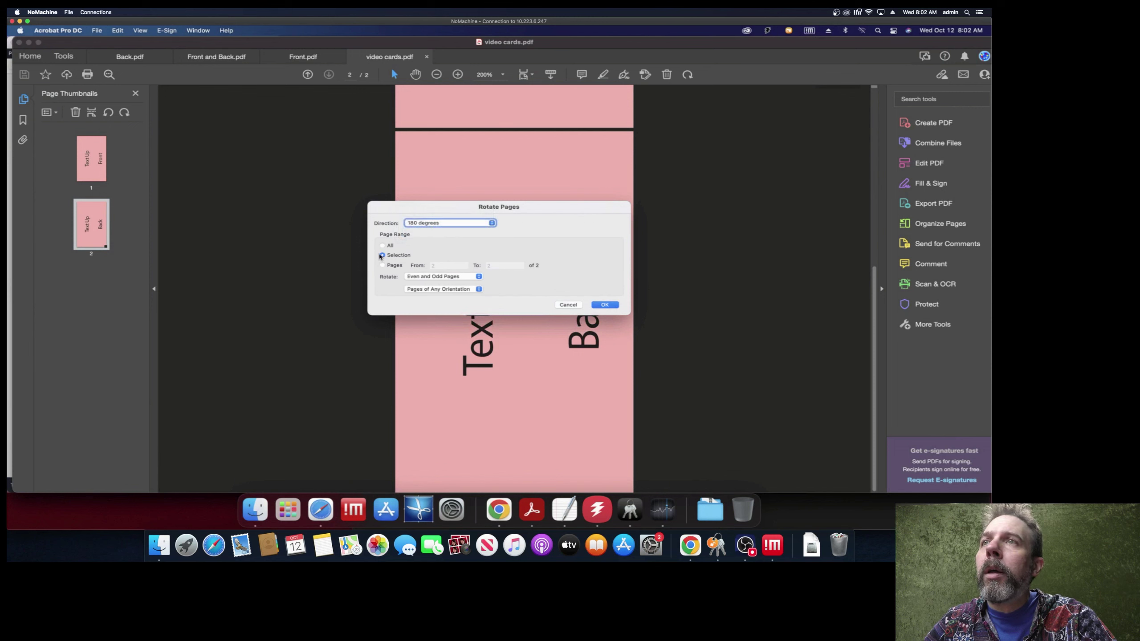
pyautogui.click(610, 309)
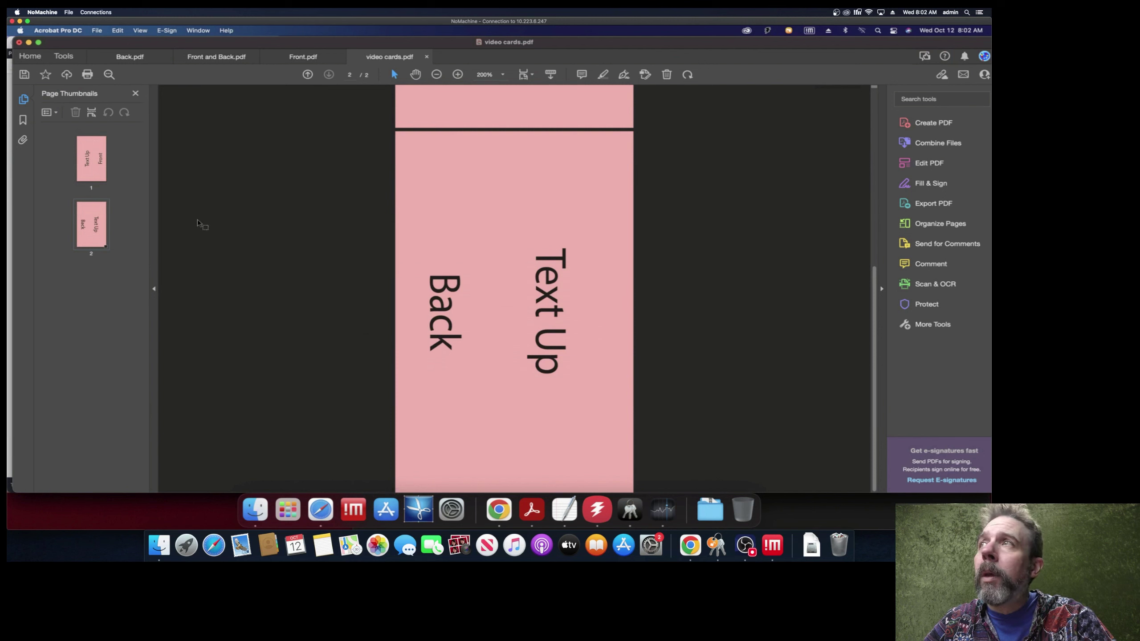
pyautogui.click(98, 36)
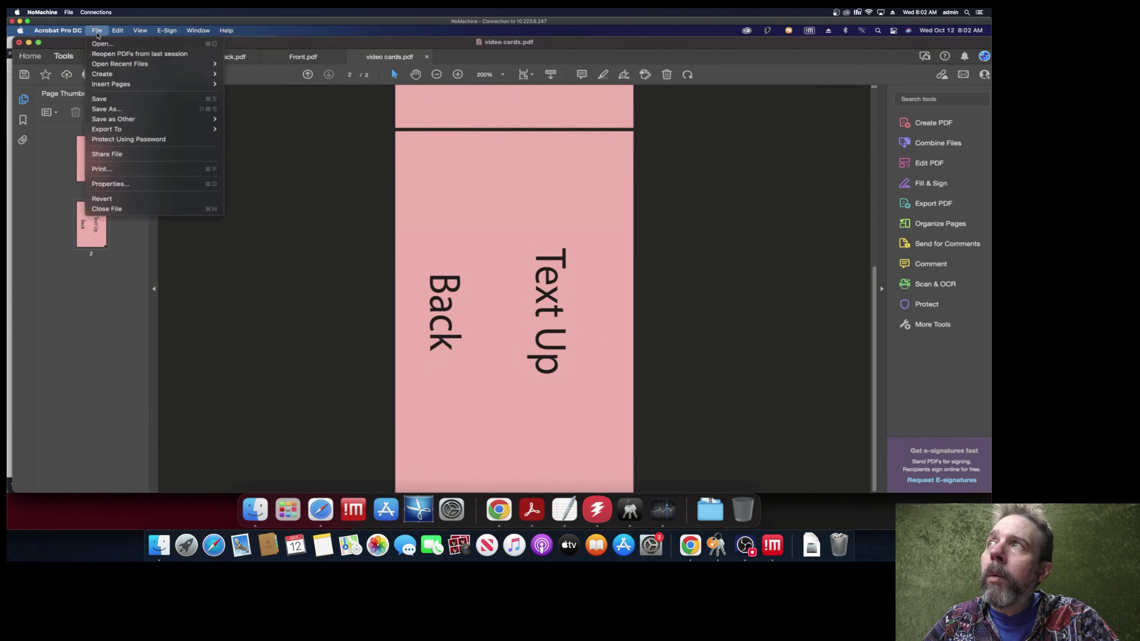
pyautogui.click(56, 55)
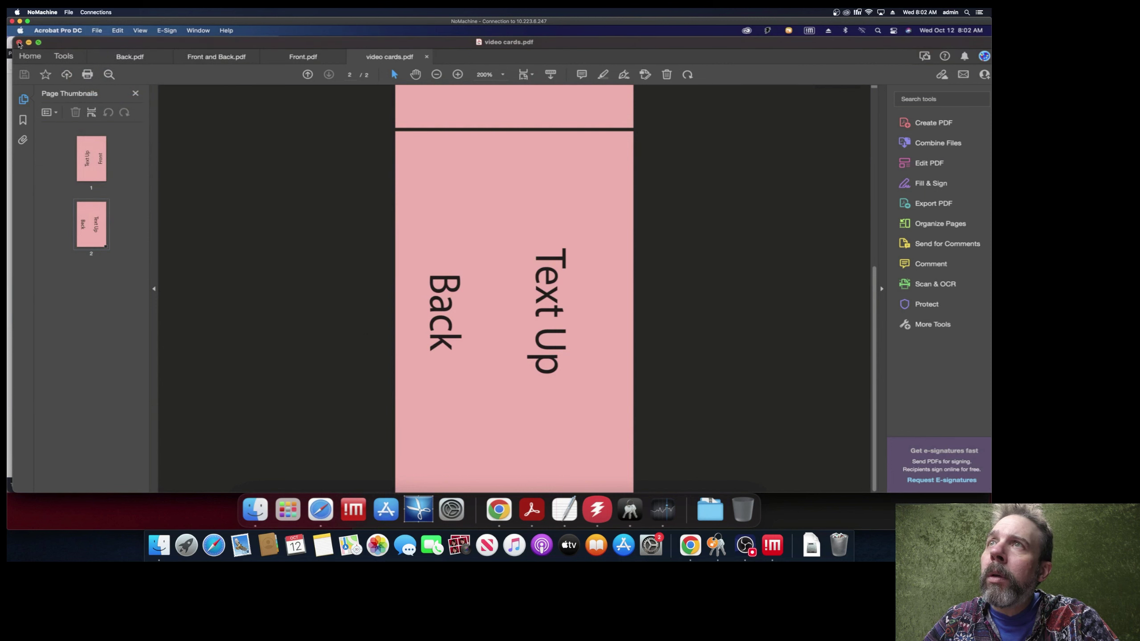
# Return to Fiery Impose and close the imposition, saving it to Held as "video cards2.dbp"
pyautogui.click(598, 510)
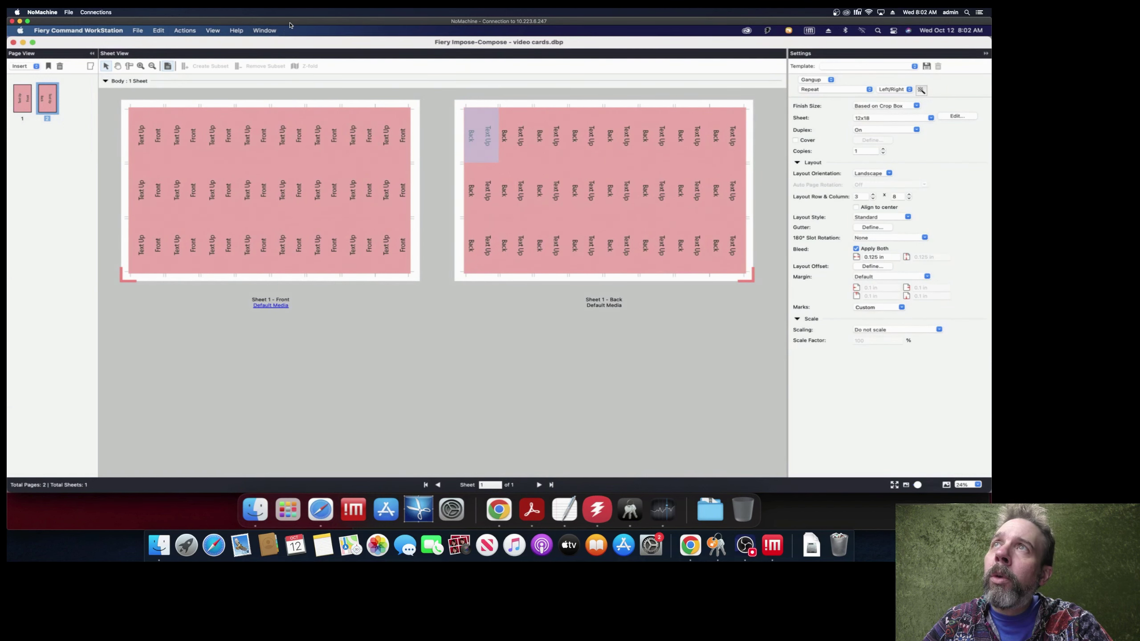
pyautogui.moveTo(288, 44); pyautogui.dragTo(243, 45)
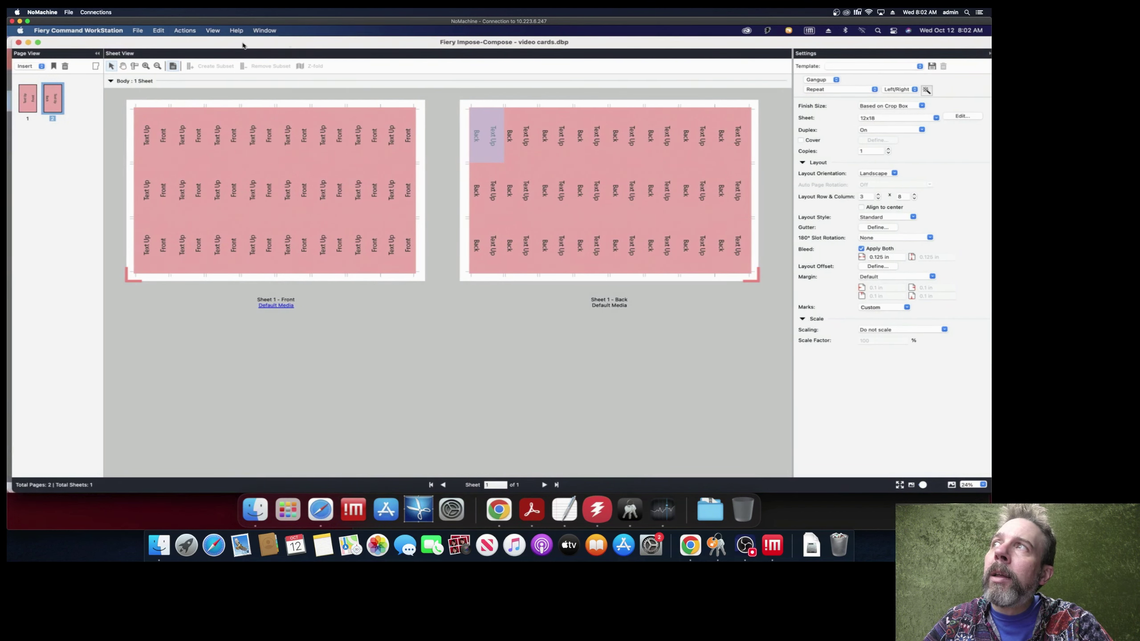
pyautogui.click(18, 42)
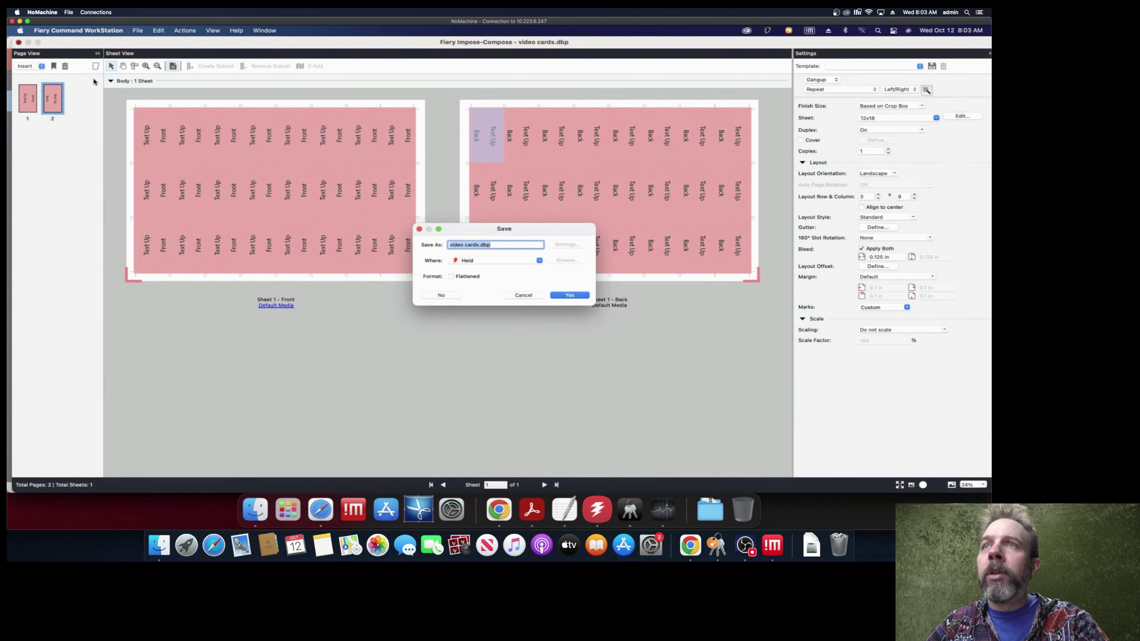
pyautogui.click(480, 246)
pyautogui.write('2')
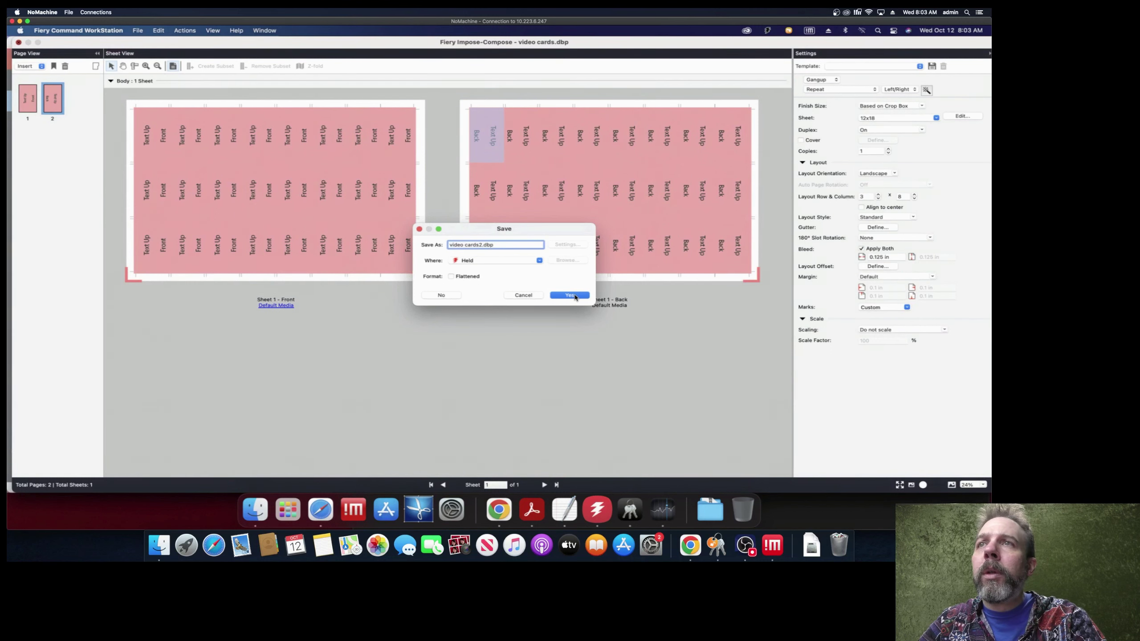
pyautogui.click(574, 296)
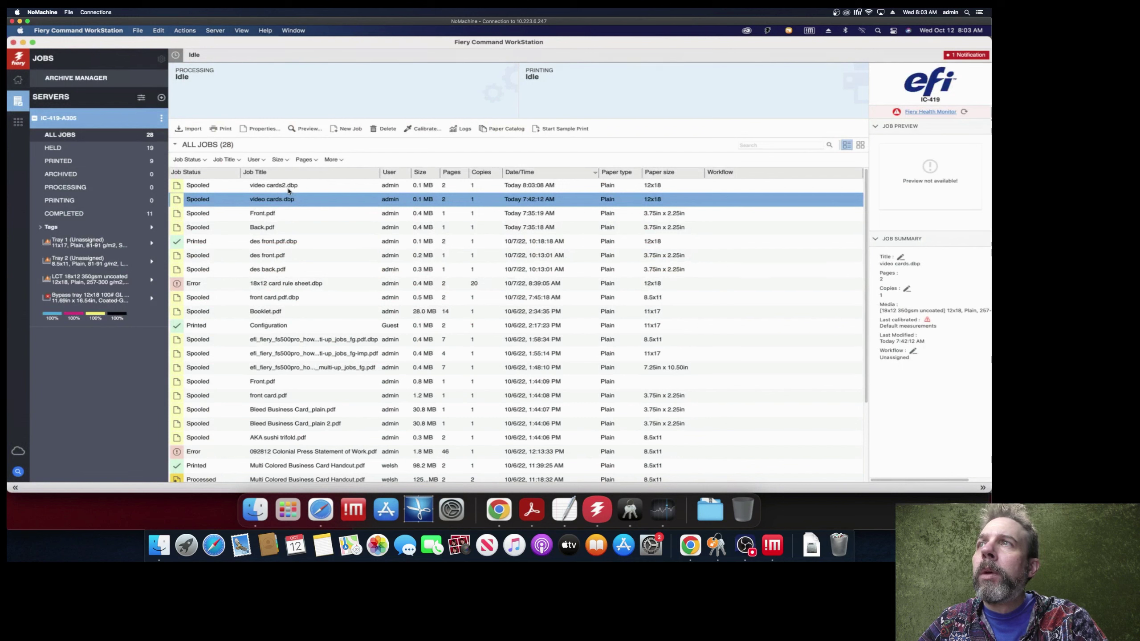
# Check the paper catalog entry in the job properties of "video cards2.dbp" and print the job
pyautogui.click(264, 187)
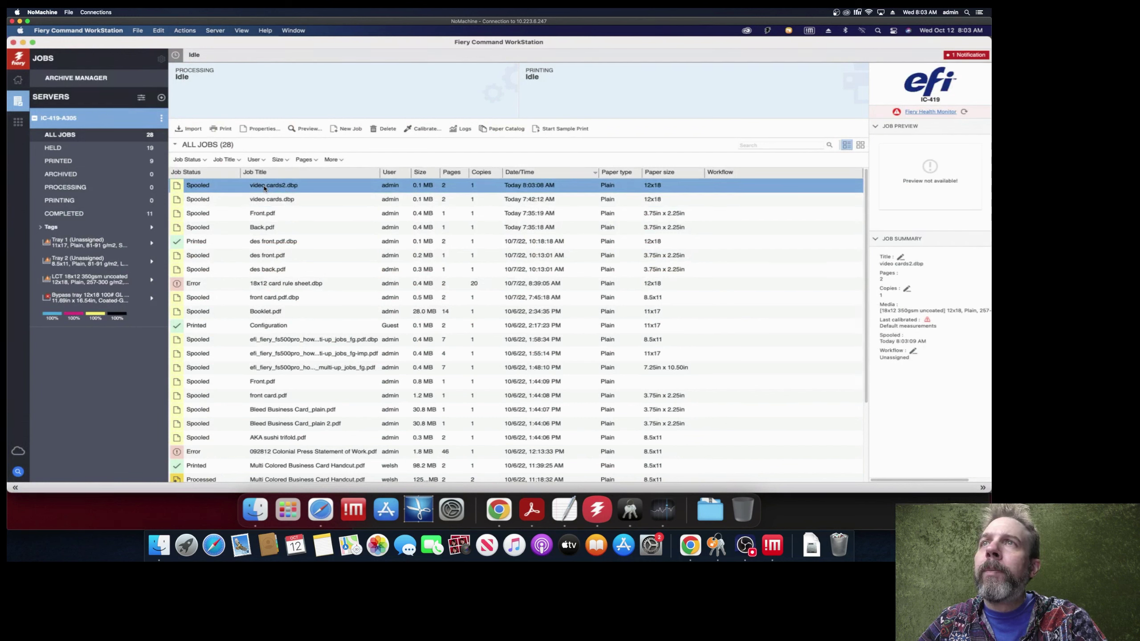
pyautogui.rightClick(264, 187)
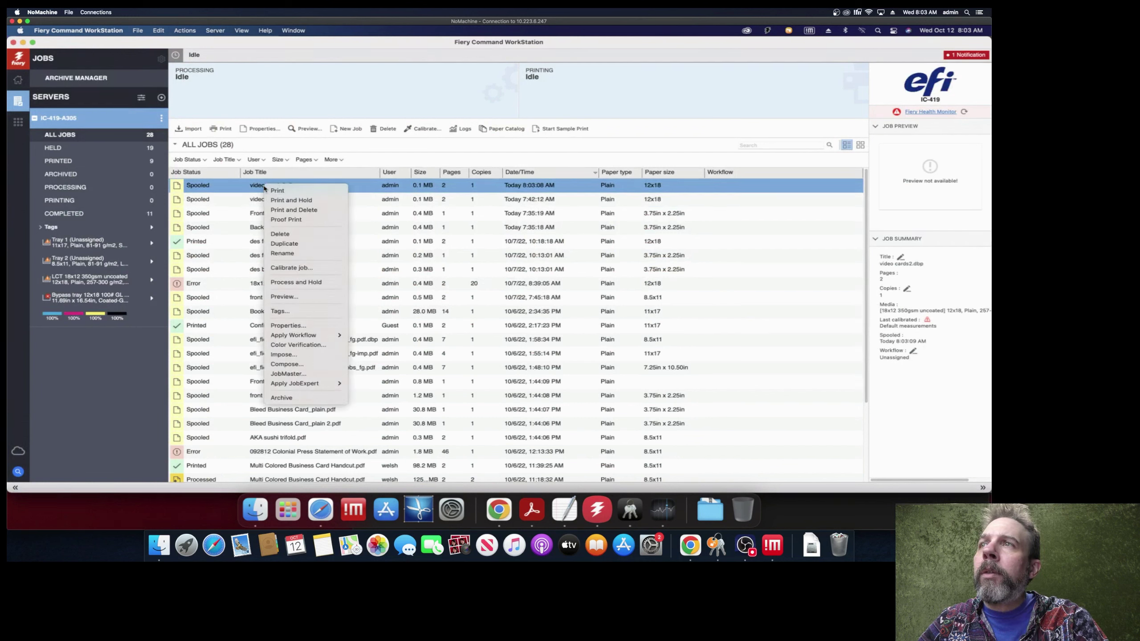
pyautogui.click(302, 325)
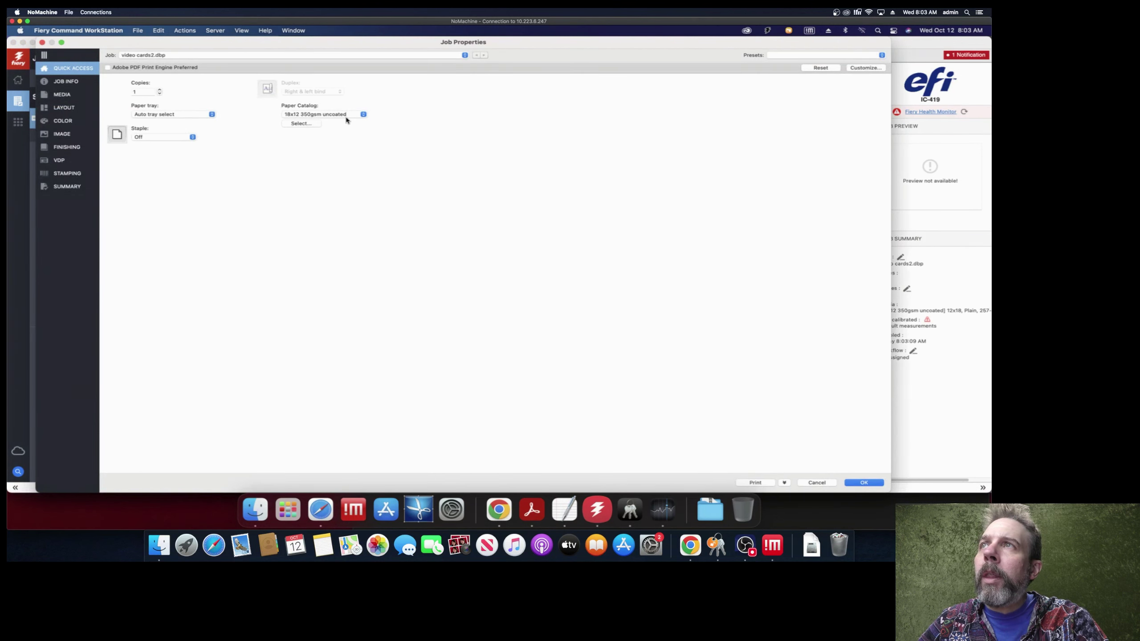
pyautogui.moveTo(322, 118)
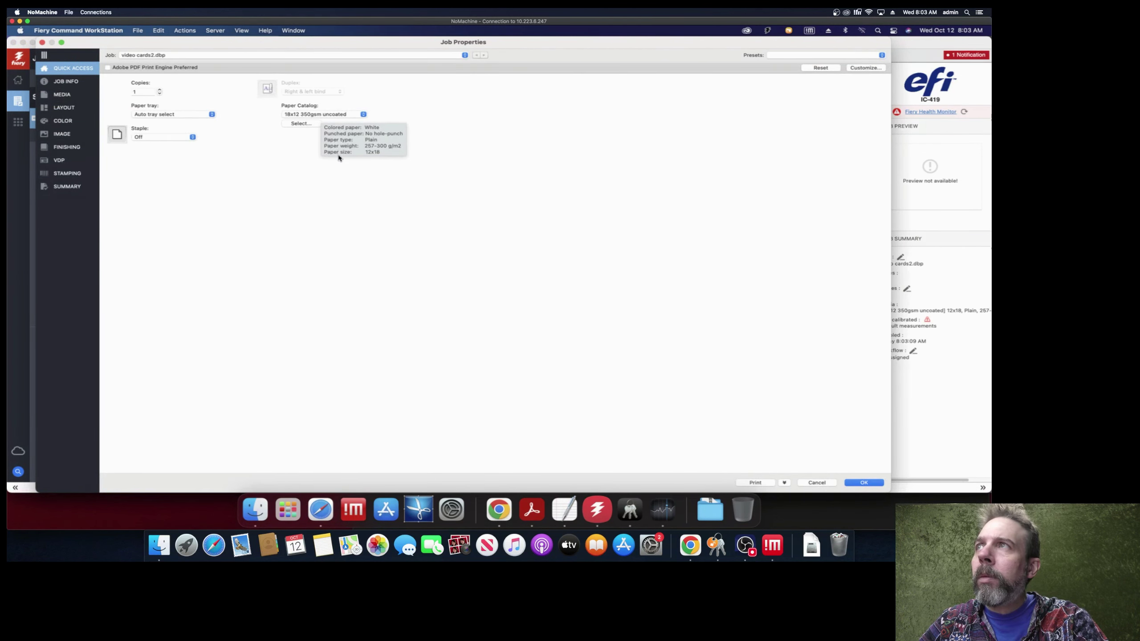
pyautogui.click(754, 483)
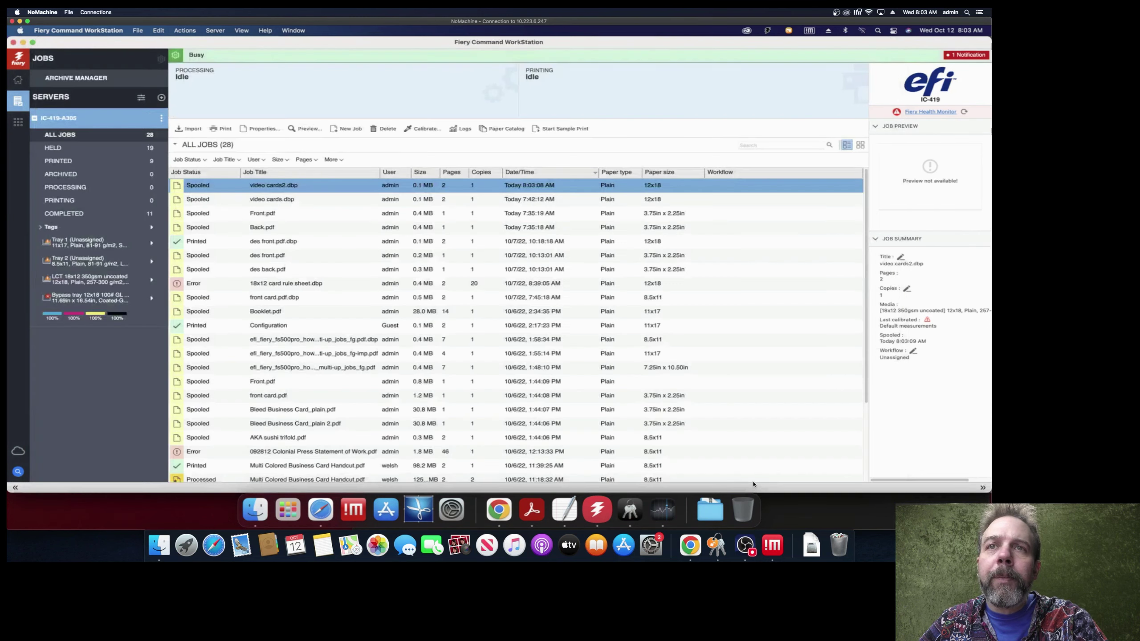